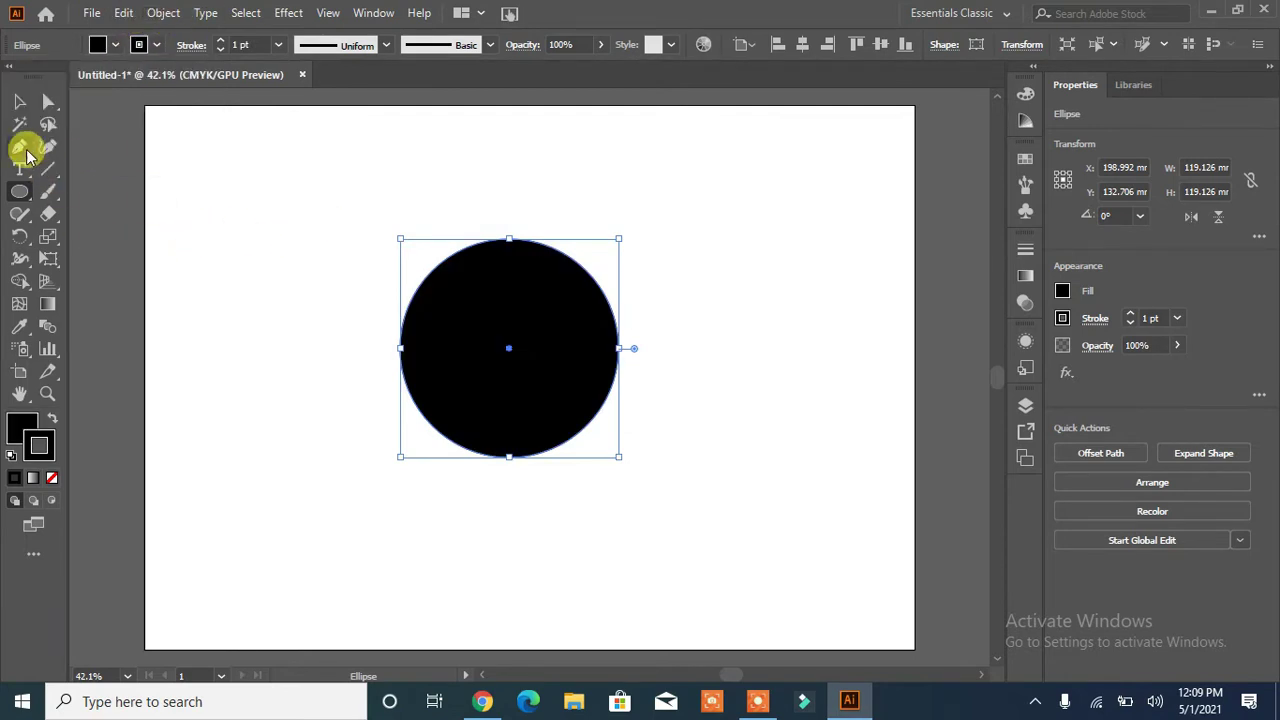
- Draw an open S-curve about 62 by 148 mm with the Pen tool, passing through the circle's centre and beyond its edges
left_click(20, 147)
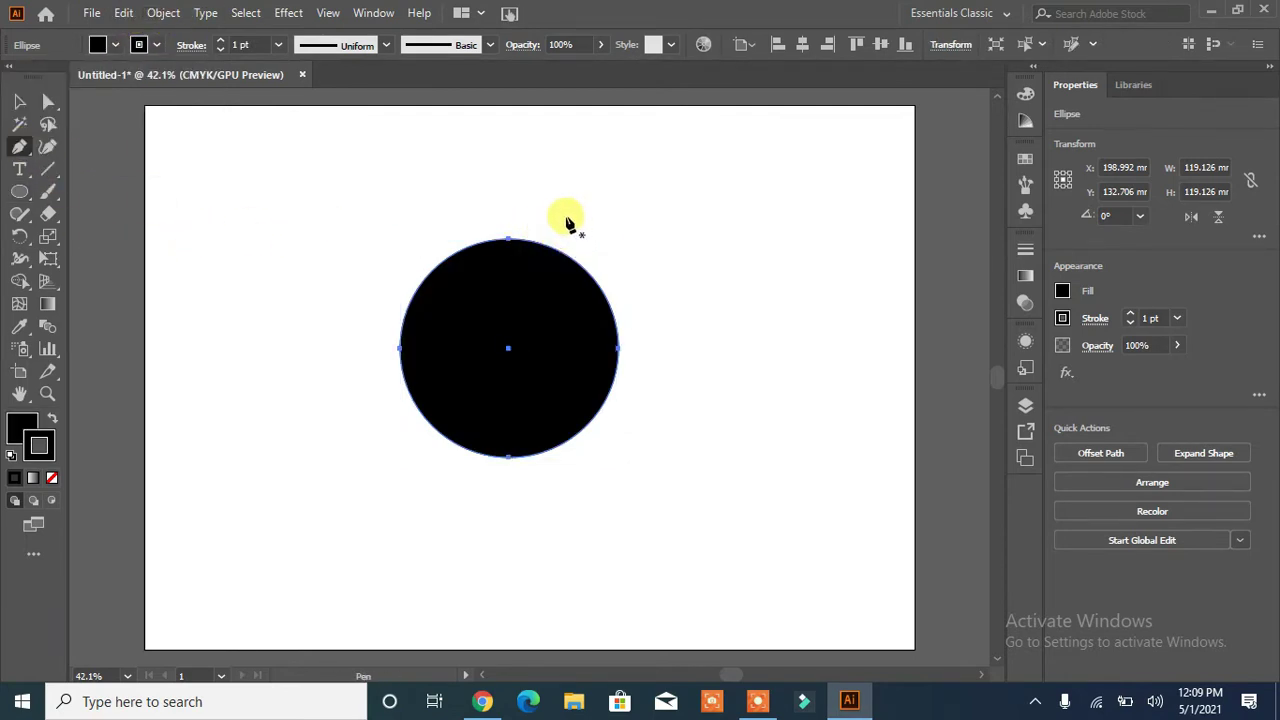
left_click(566, 217)
left_click_drag(509, 348, 552, 436)
left_click(551, 451)
key("ctrl+z")
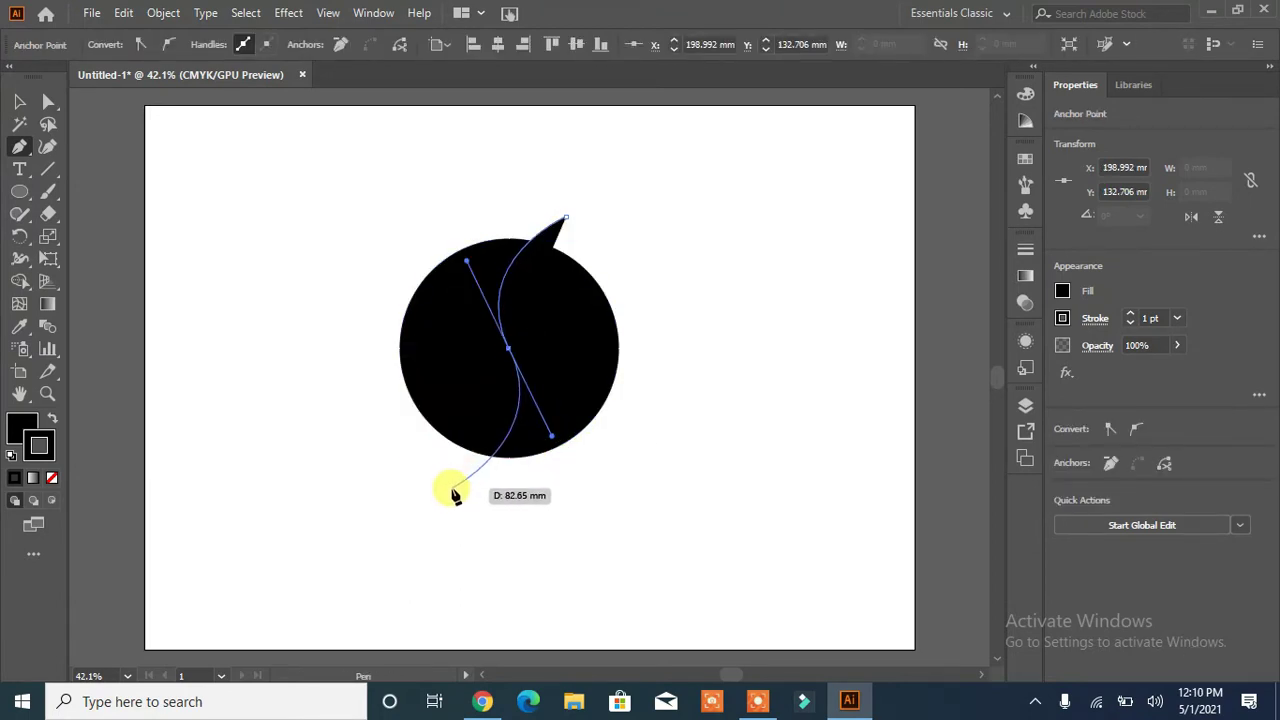
left_click(454, 488)
key("Escape")
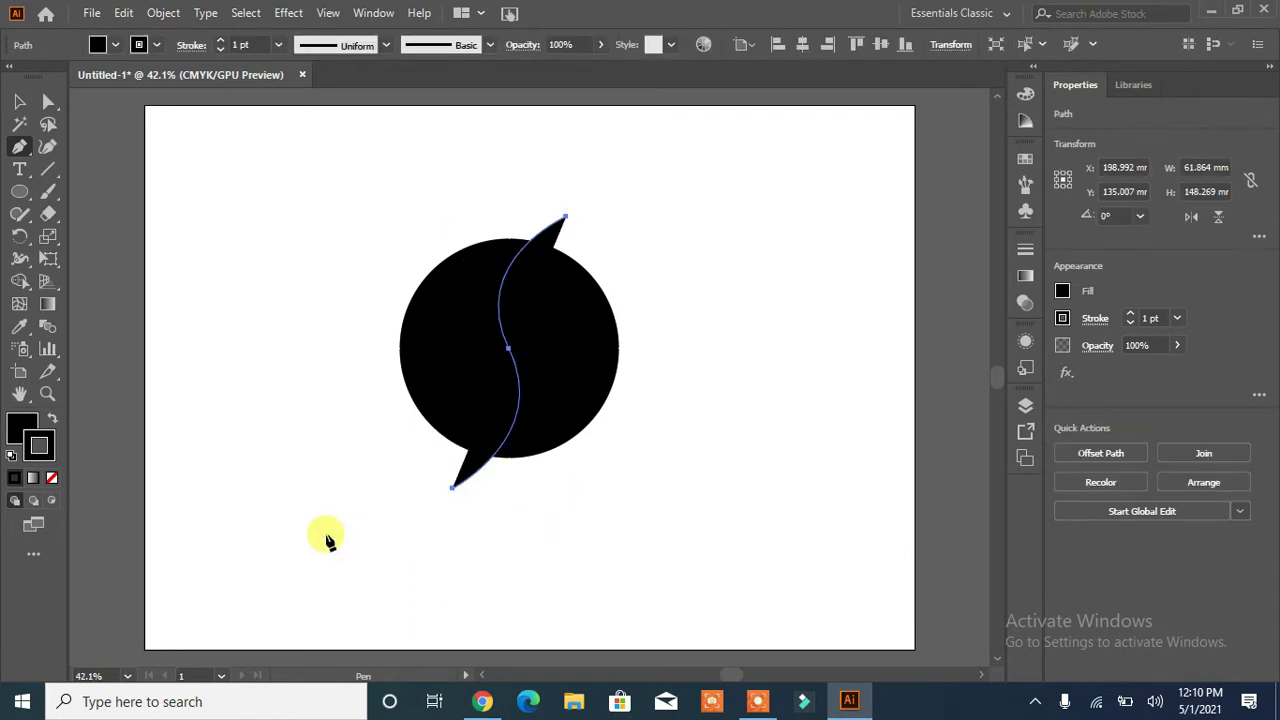
- Replace the S-curve's black fill with a light grey swatch
left_click(43, 423)
left_click(51, 478)
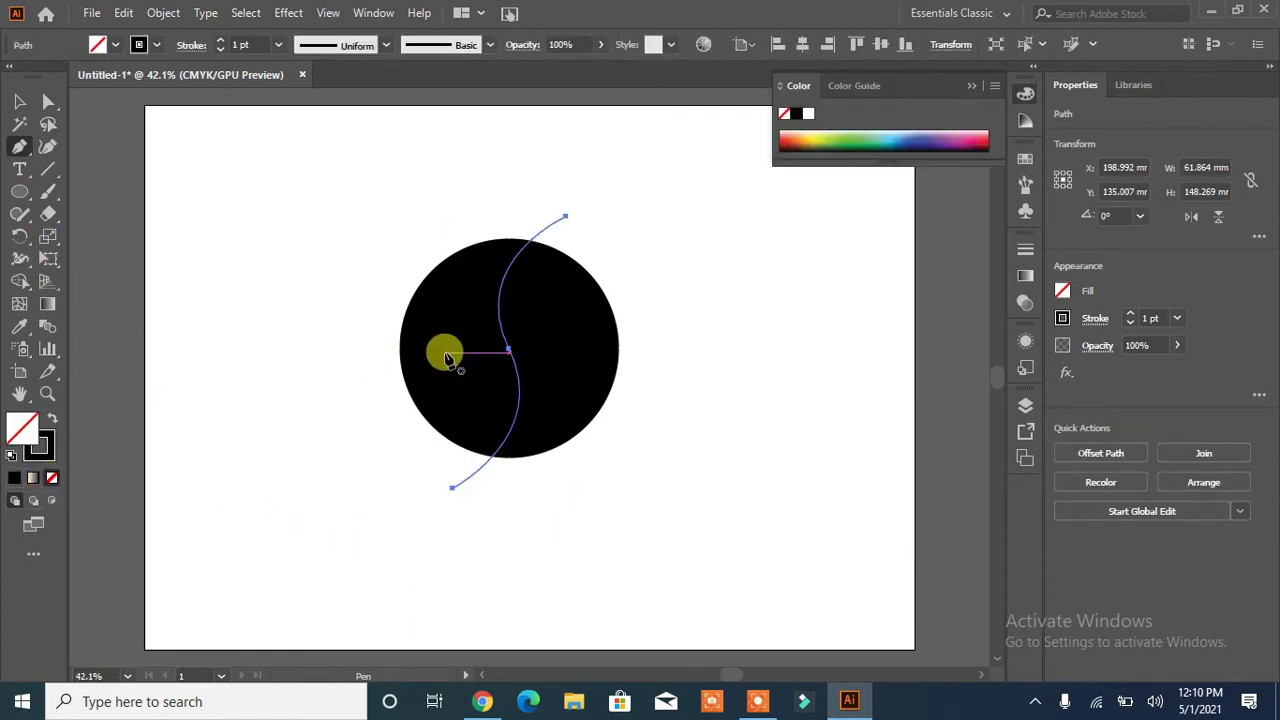
left_click(116, 46)
left_click(155, 132)
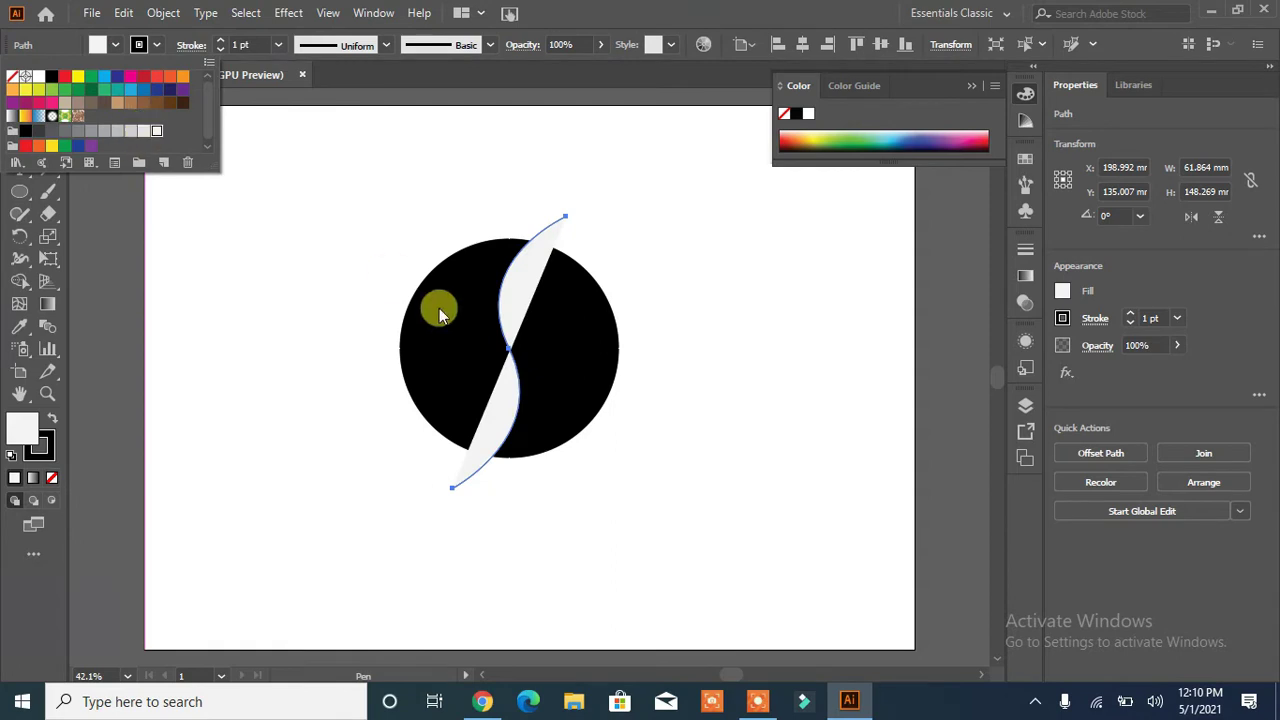
left_click(439, 309)
key("ctrl+z")
- Fill the circle with white
left_click(20, 100)
left_click(408, 370)
left_click(116, 45)
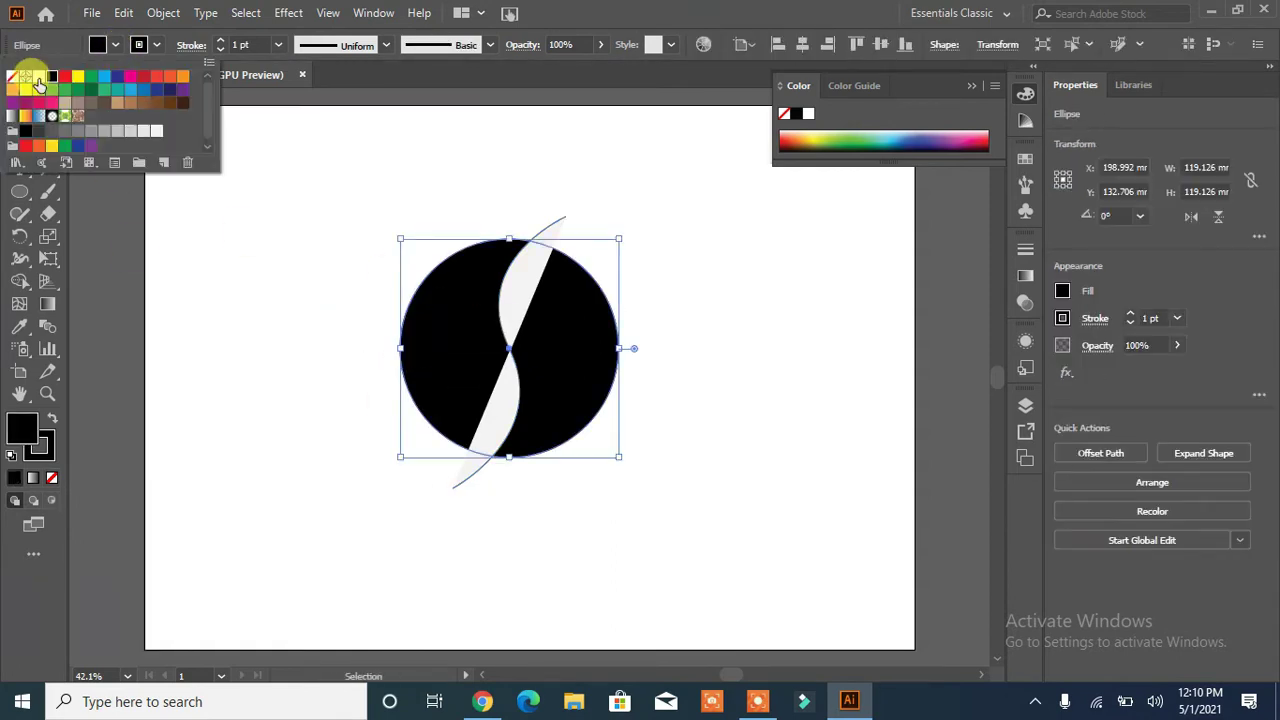
left_click(37, 80)
left_click(330, 214)
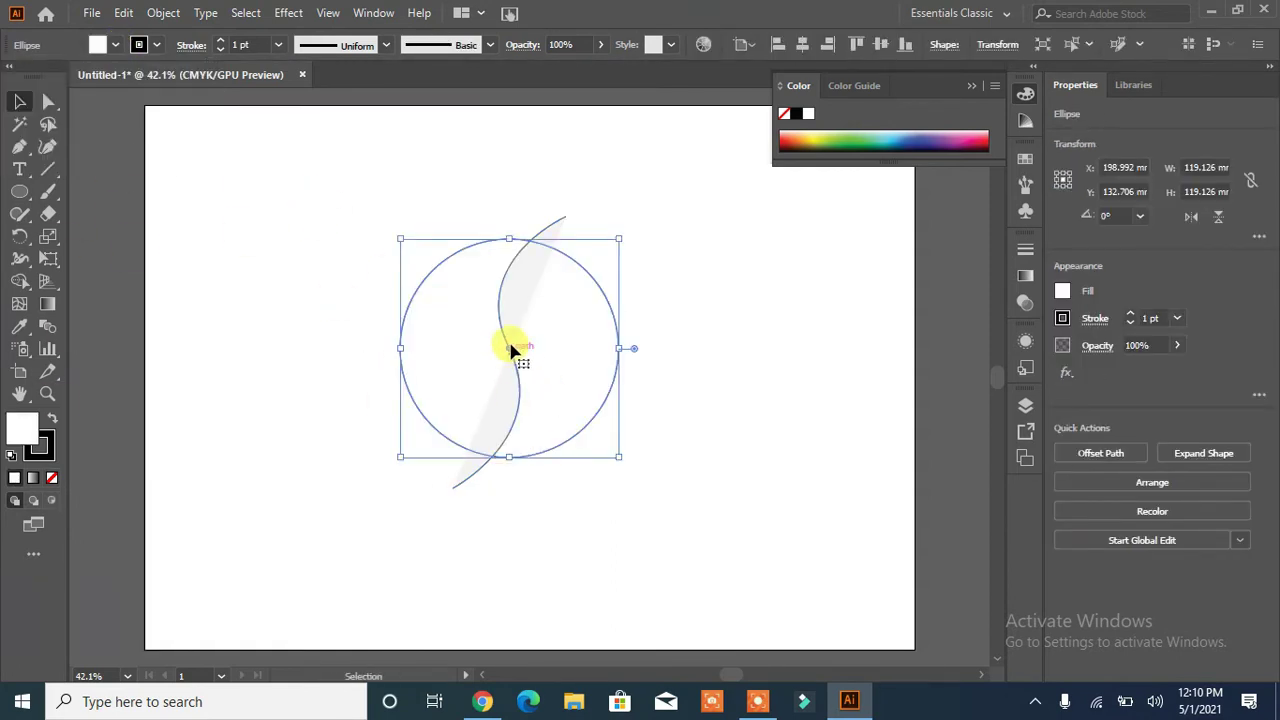
- Remove the S-curve's fill and set its stroke weight to 48 pt
left_click(575, 502)
left_click(508, 349)
left_click(52, 478)
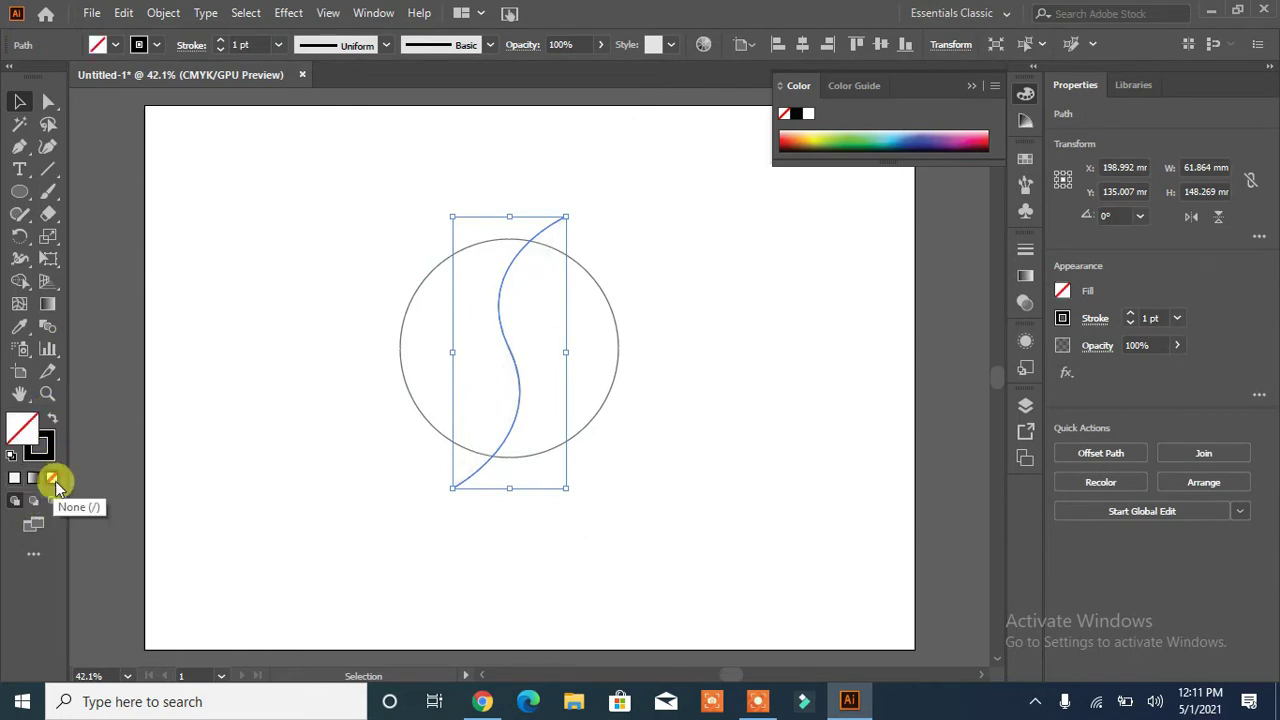
left_click(219, 40)
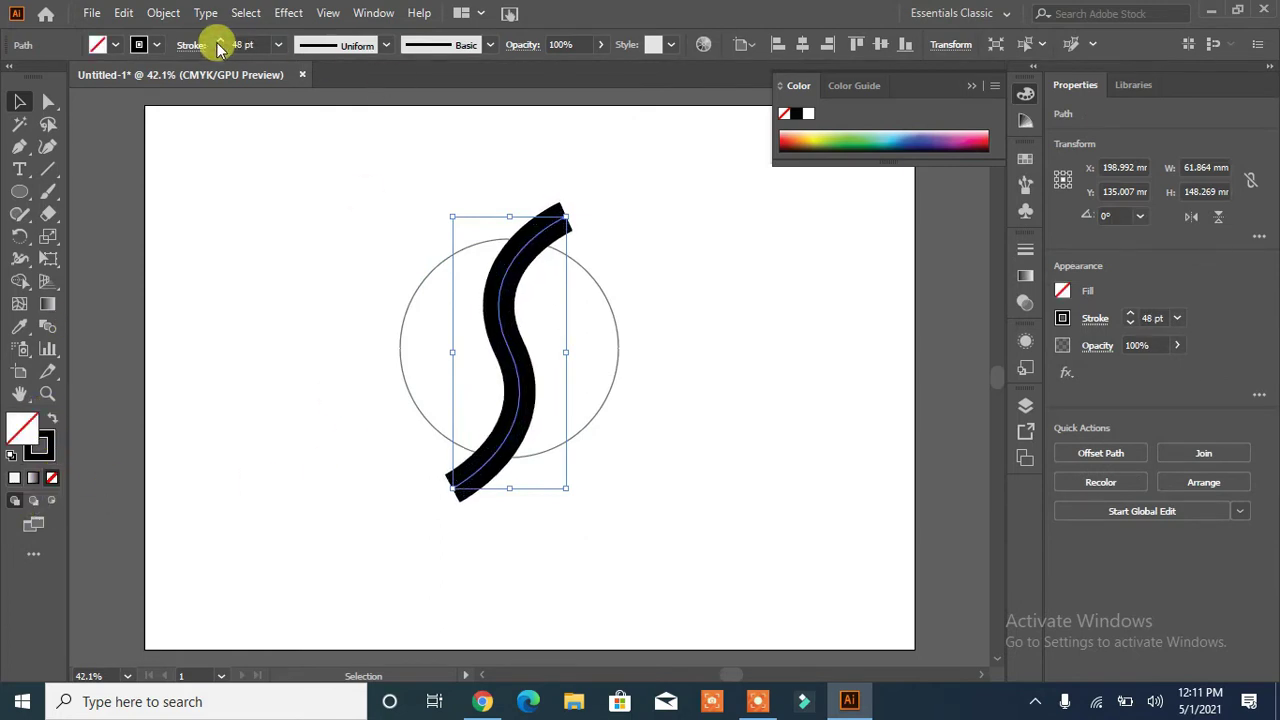
- Expand the fill and stroke of the thick S-curve into a shape
left_click(163, 13)
left_click(251, 226)
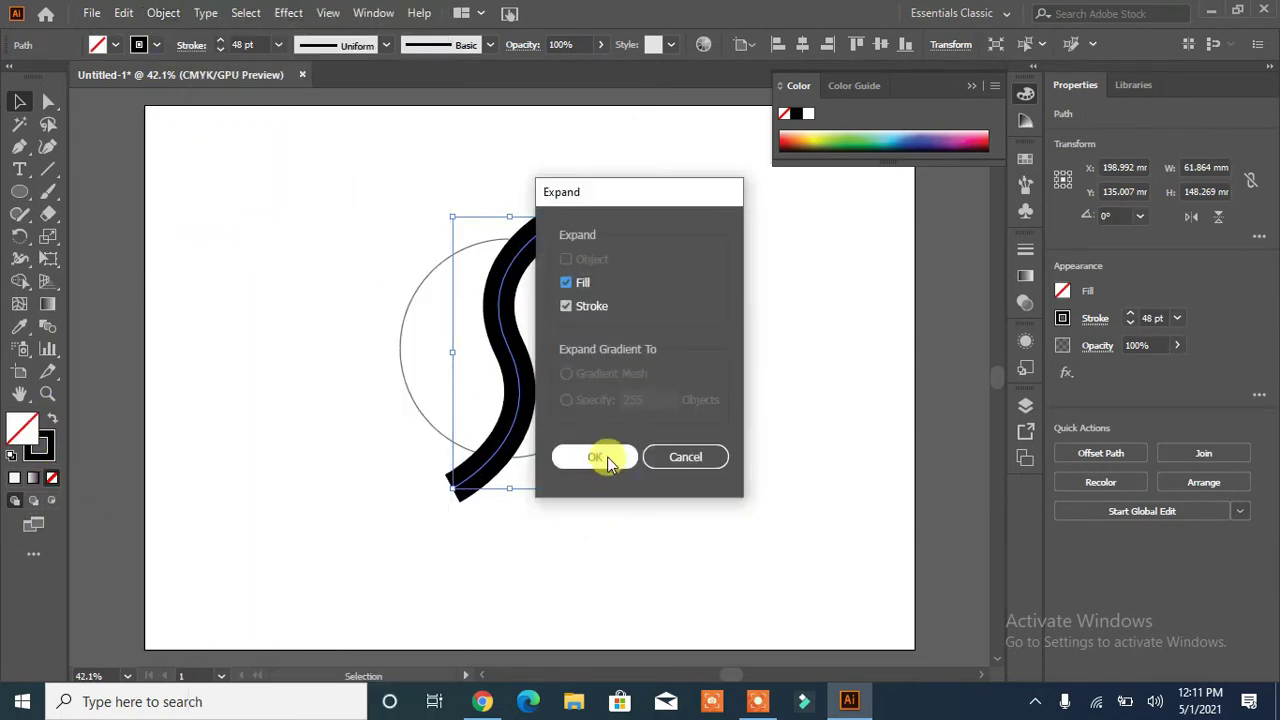
left_click(606, 458)
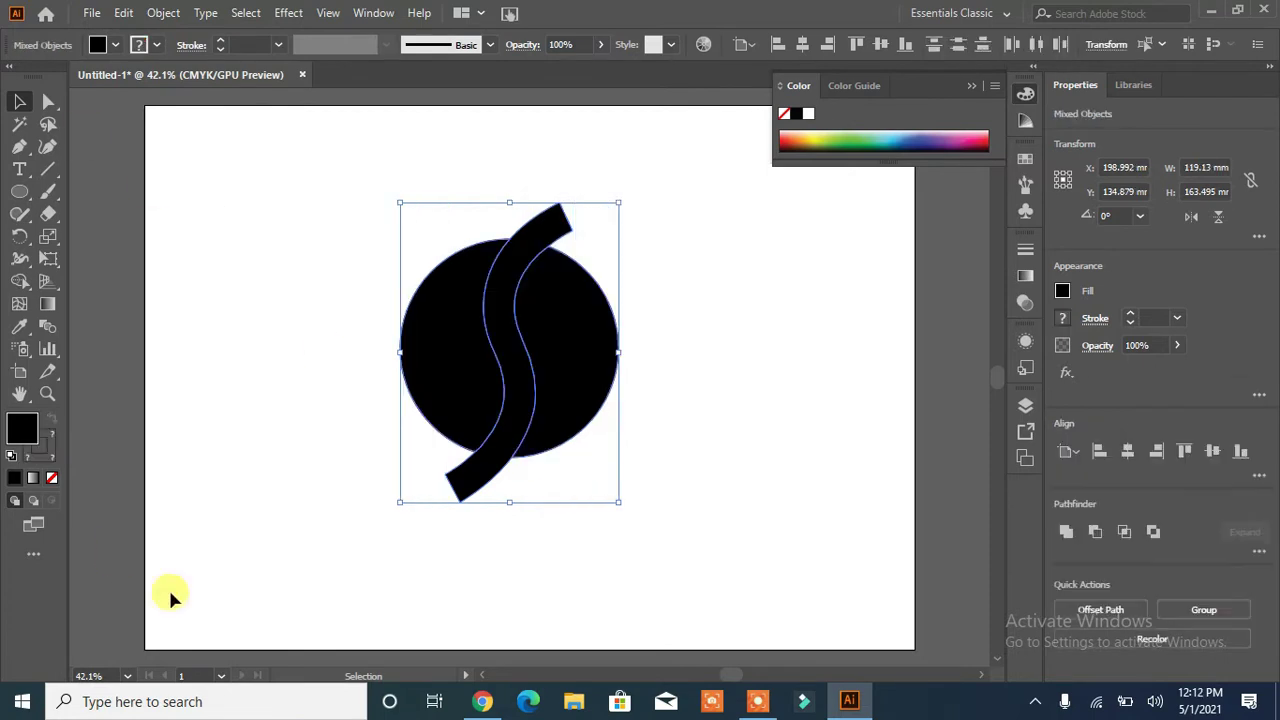
- Separate the S-shaped band from the circle with the Shape Builder tool and delete the band
left_click(19, 282)
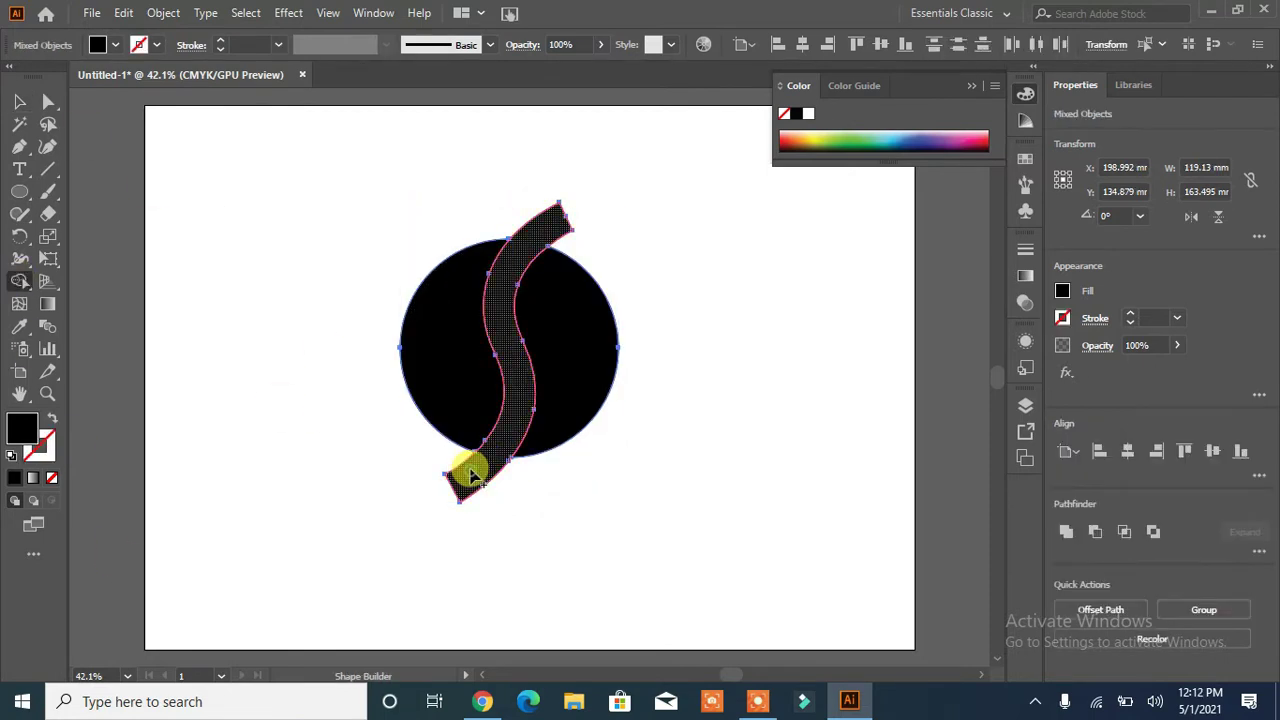
left_click(19, 101)
left_click(186, 229)
left_click_drag(503, 289, 767, 289)
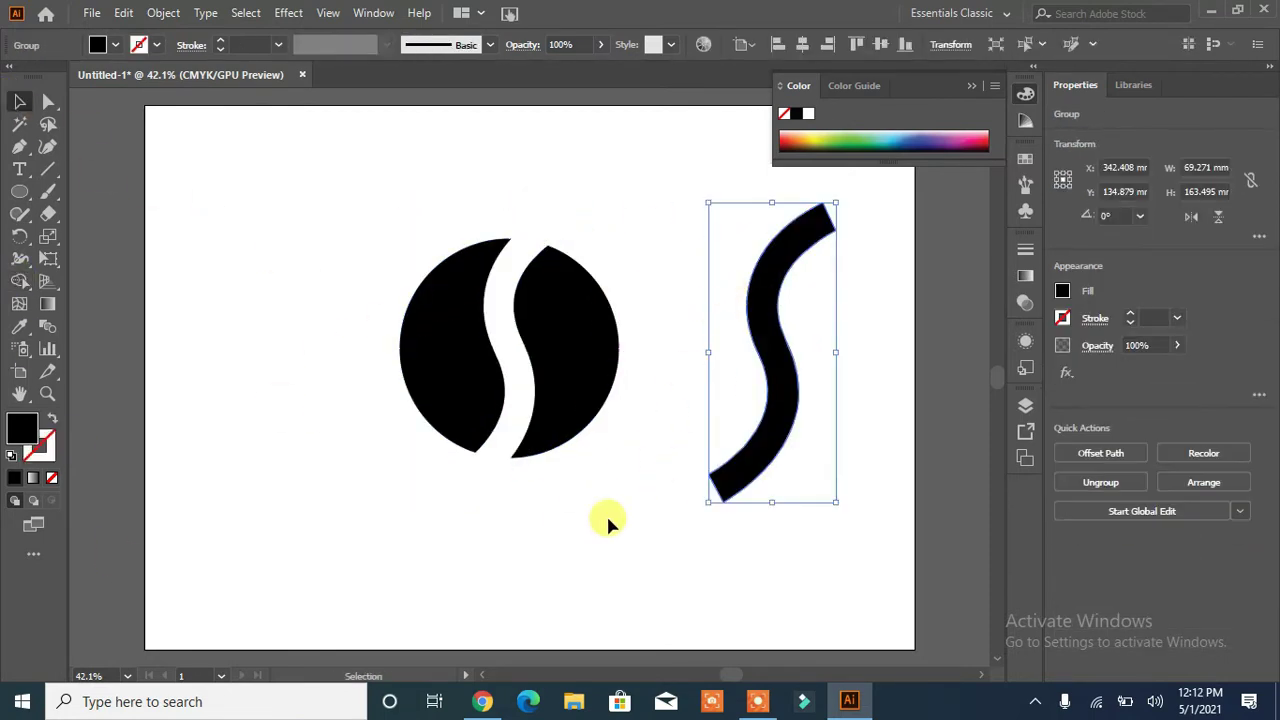
key("Delete")
- Draw a thin, closed curved sliver with the Pen tool from inside the circle's left half down past its lower edge
key("p")
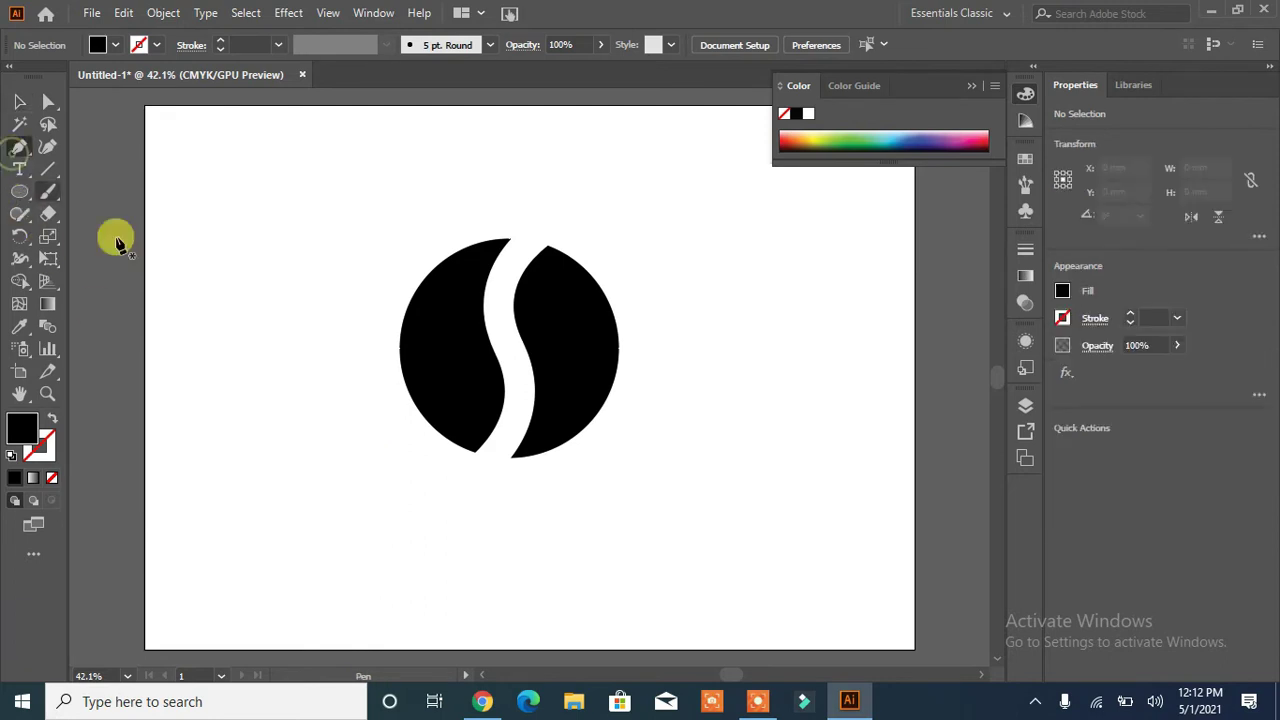
left_click(437, 334)
left_click_drag(518, 462, 436, 328)
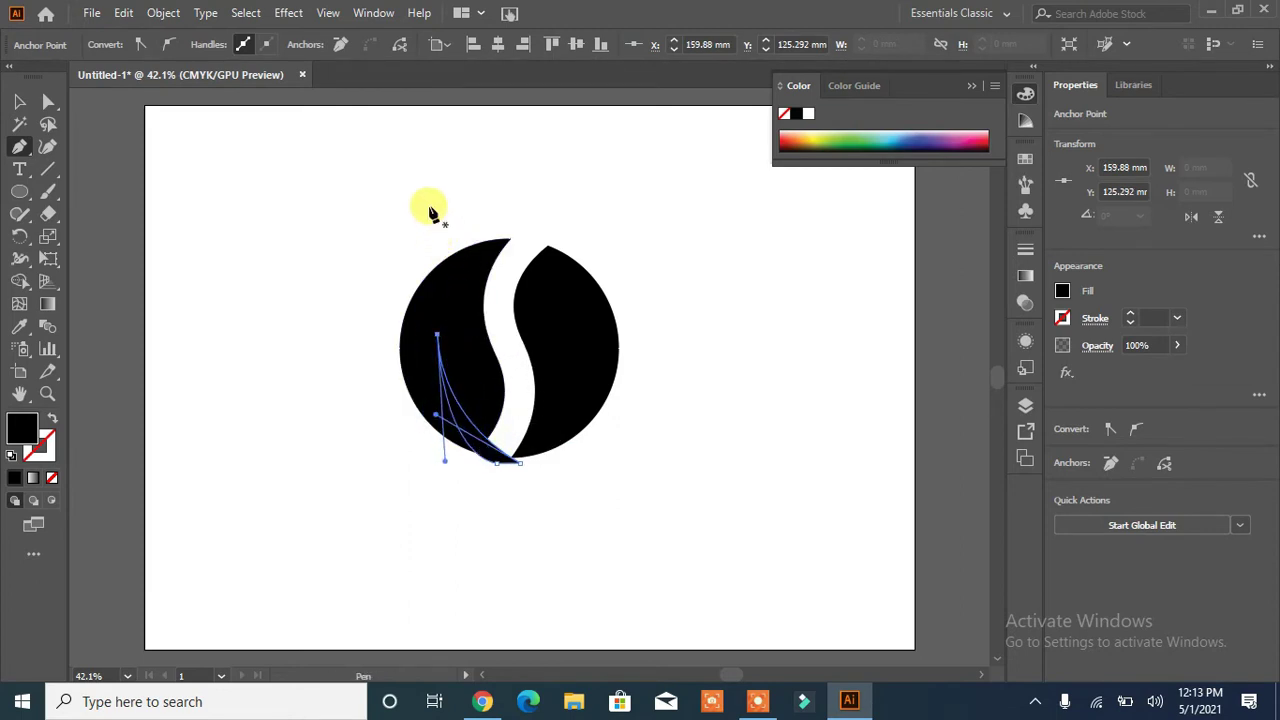
- Cut the sliver out of the left half with the Shape Builder tool and delete the cut piece to form a leaf
left_click(17, 102)
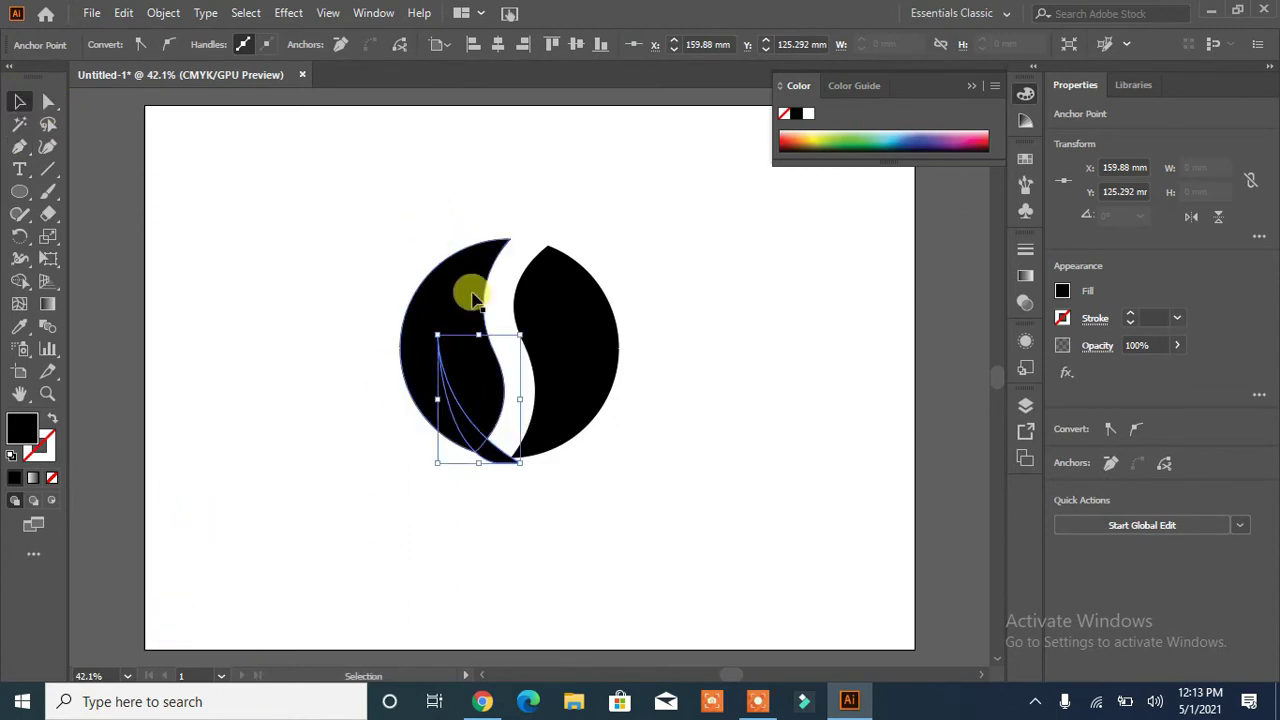
left_click(460, 281, "shift")
left_click(19, 282)
left_click_drag(502, 452, 450, 408)
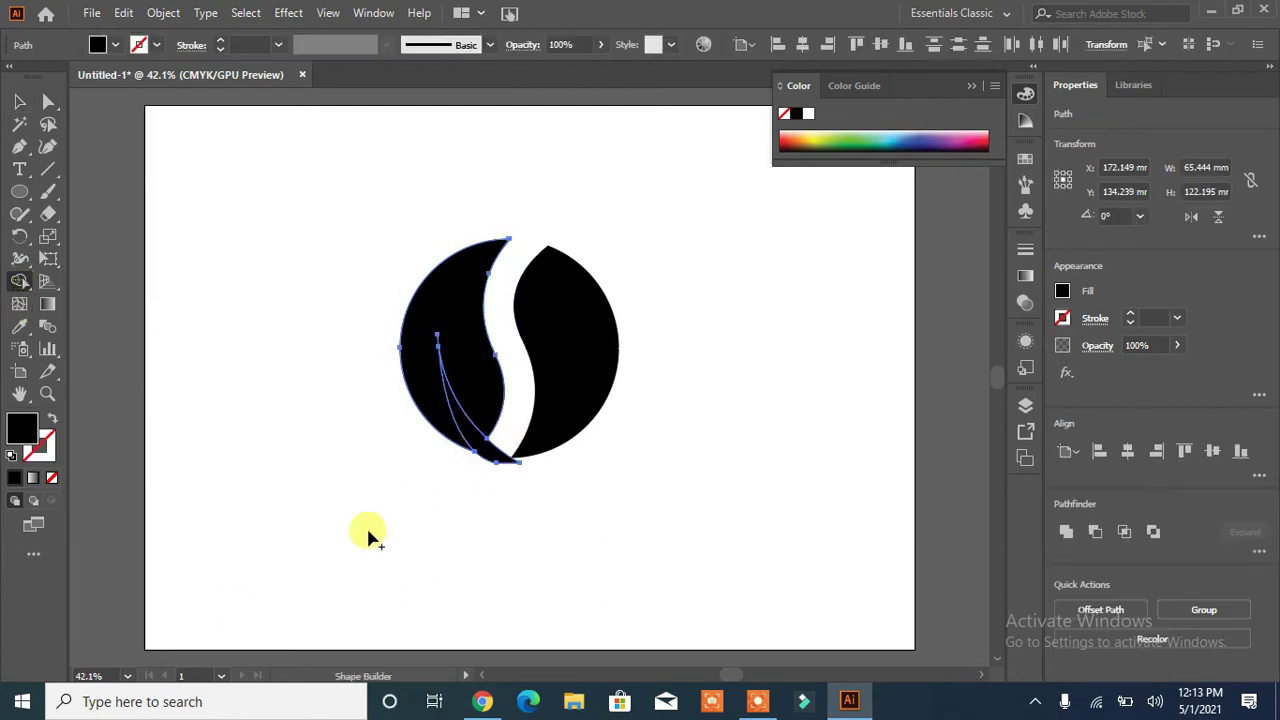
left_click(22, 101)
left_click(282, 428)
left_click_drag(494, 454, 728, 436)
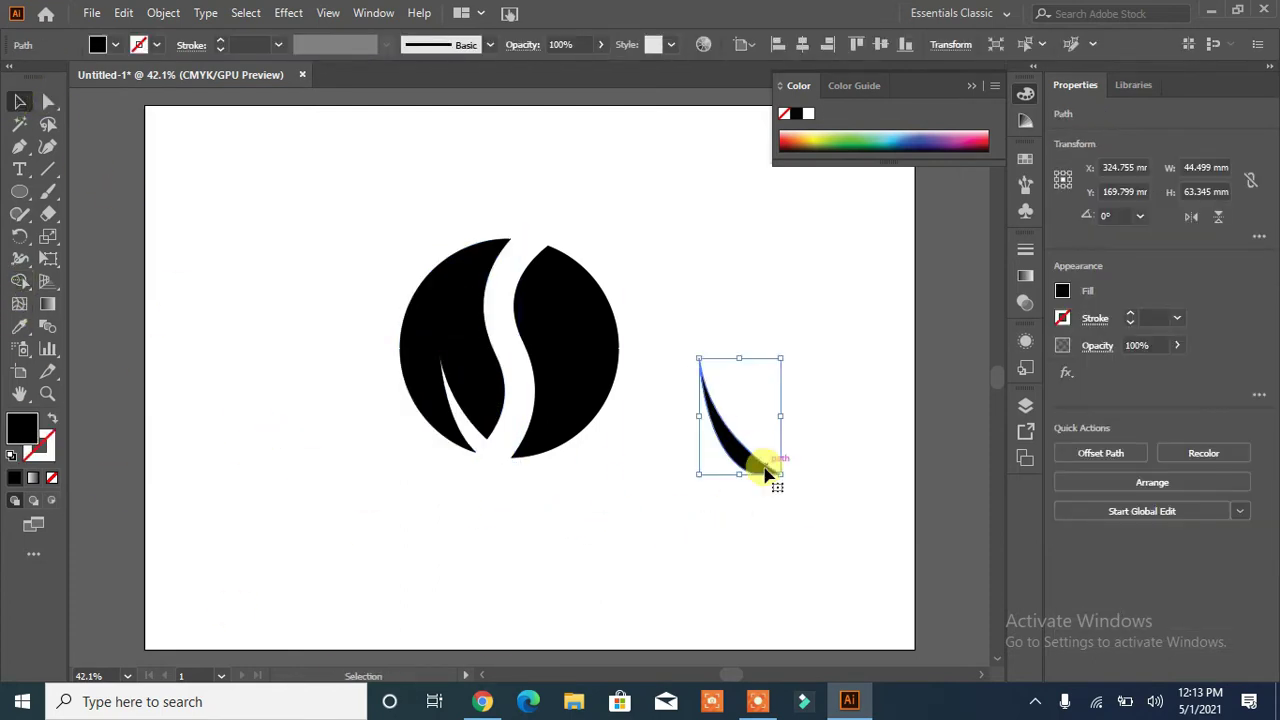
key("Delete")
- Draw a vertical ellipse about 41 by 73 mm and place it over the upper part of the circle's right half
left_click_drag(19, 191, 94, 240)
left_click_drag(229, 240, 298, 340)
left_click_drag(298, 289, 312, 289)
left_click_drag(267, 238, 265, 206)
left_click(19, 102)
left_click_drag(271, 281, 604, 288)
left_click_drag(531, 213, 560, 286)
- Cut the ellipse out of the right half with the Shape Builder tool to leave a figure with two raised arms
left_click(528, 420, "shift")
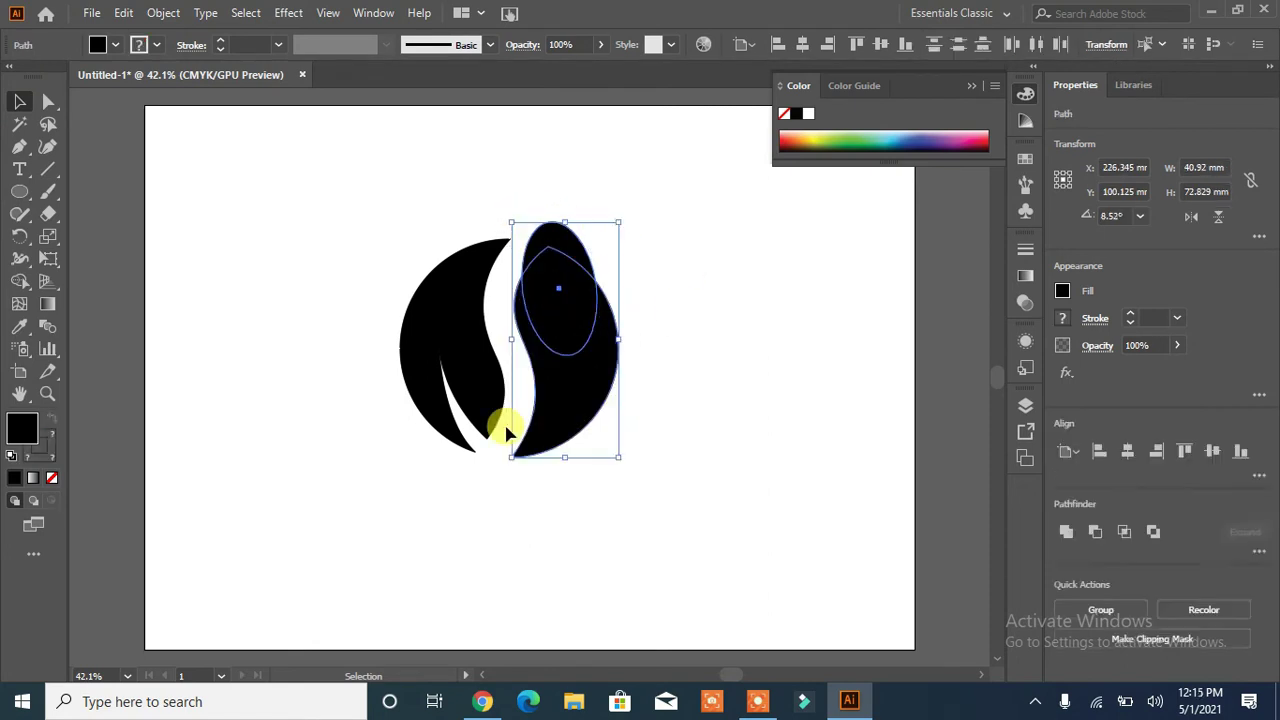
left_click(19, 281)
left_click(549, 249)
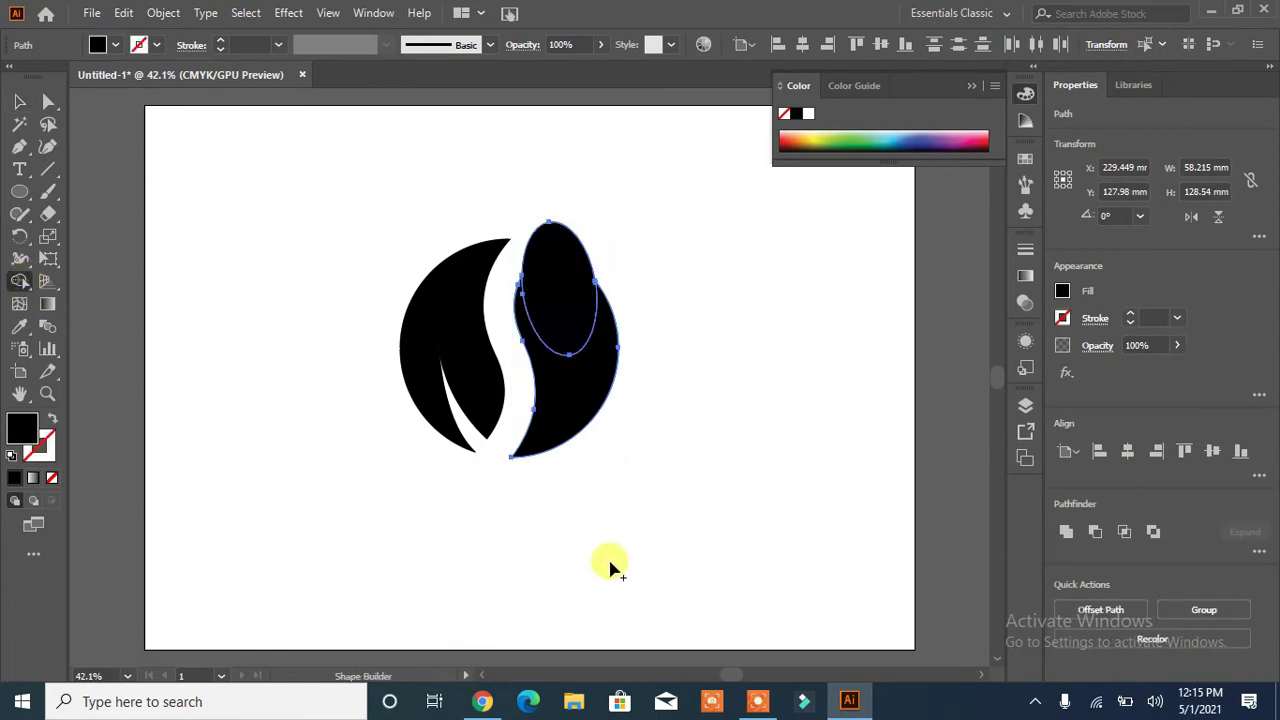
left_click(555, 295, "alt")
left_click(19, 101)
left_click(292, 421)
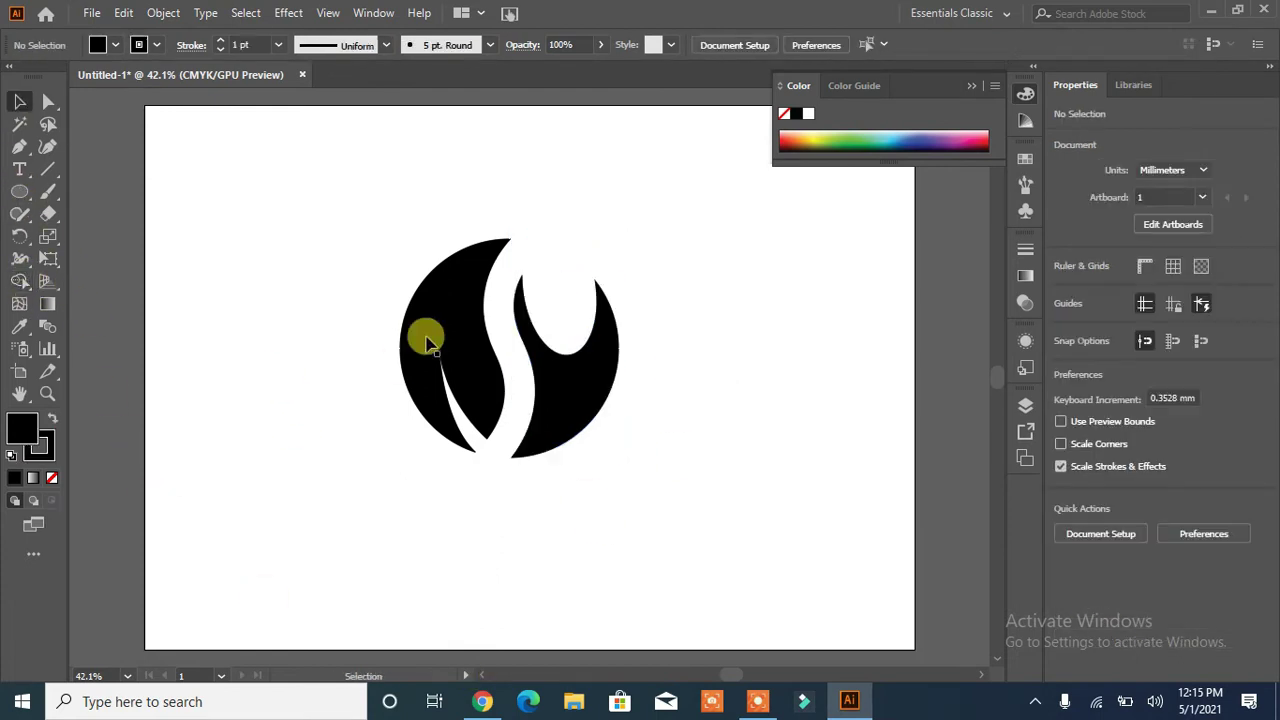
- Draw a small vertical ellipse about 15 by 21 mm as the head between the figure's raised arms
left_click(20, 191)
left_click_drag(556, 289, 583, 328)
left_click_drag(570, 309, 565, 309)
key("v")
left_click(190, 352)
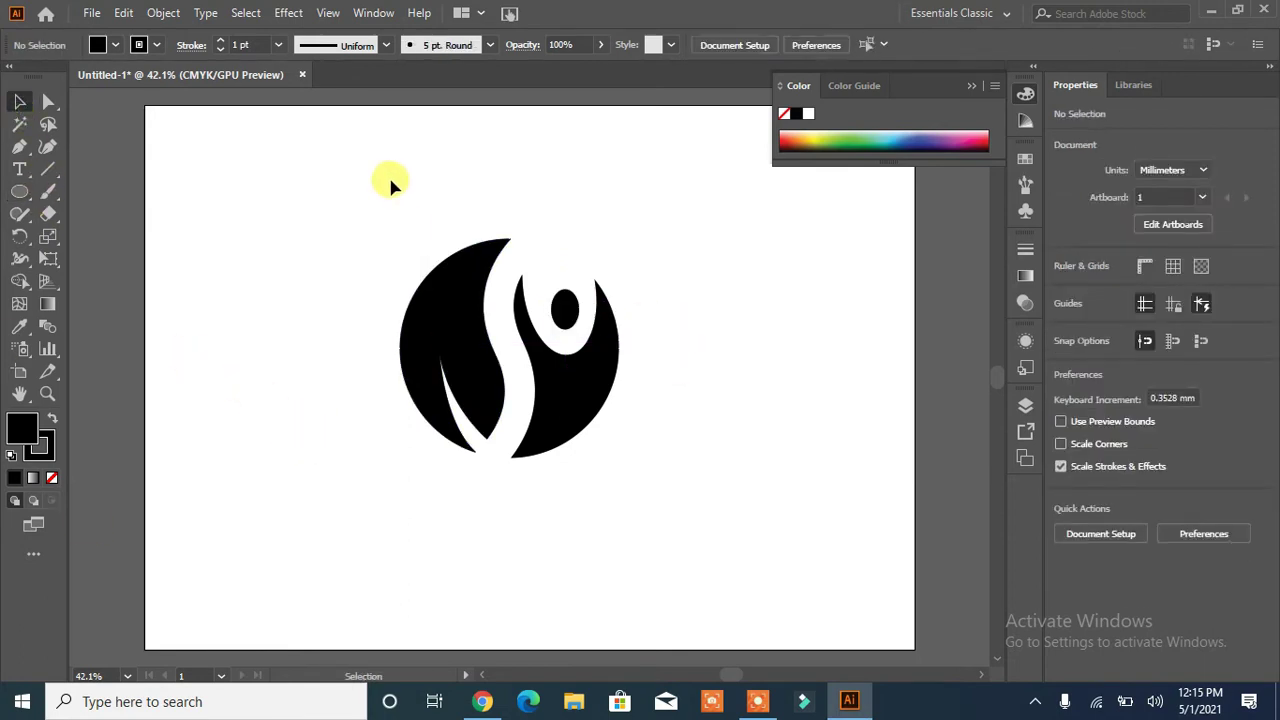
- Draw a circle about 123 mm in diameter around the logo and remove its fill
left_click_drag(19, 191, 114, 240)
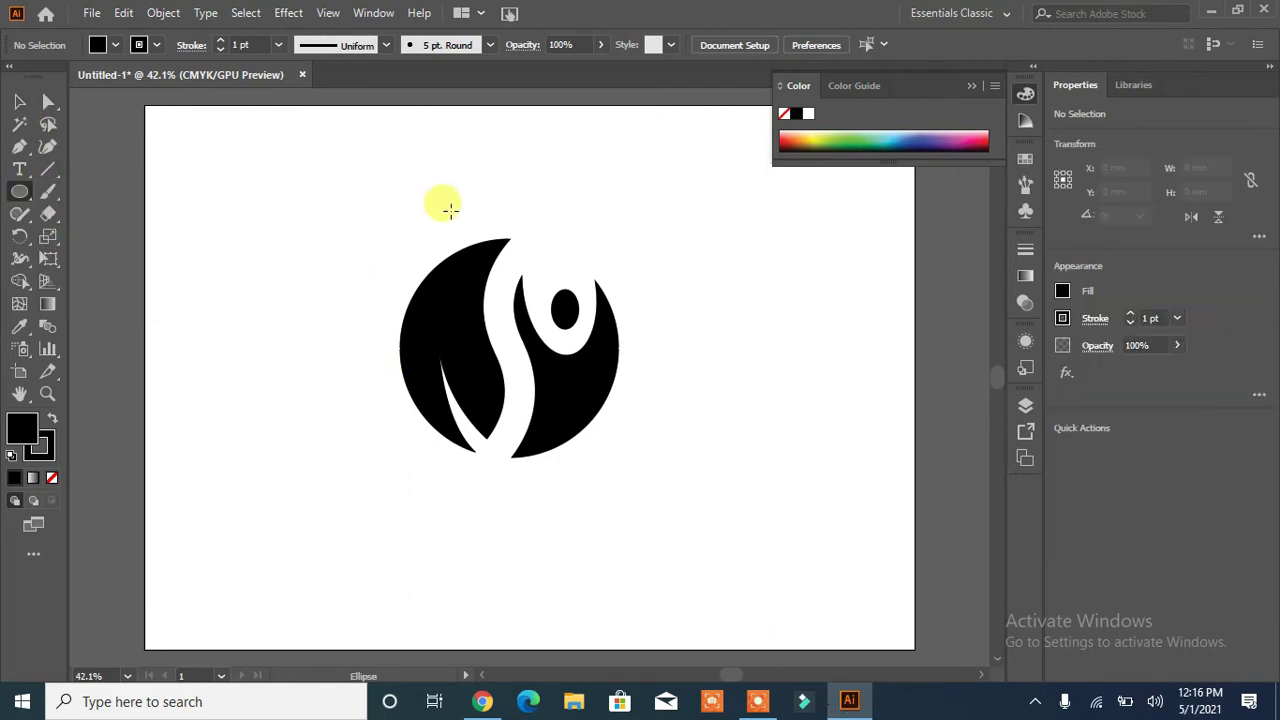
left_click_drag(400, 234, 634, 451)
left_click_drag(528, 338, 511, 346)
left_click(52, 477)
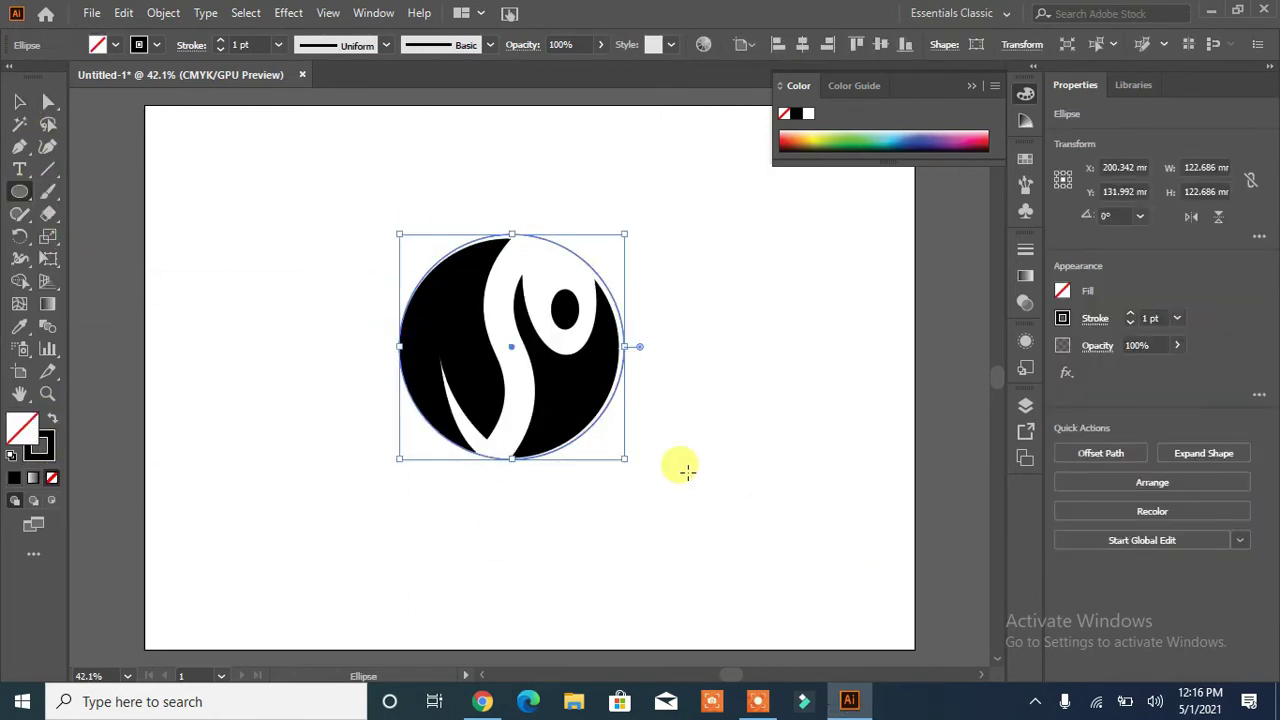
- Nudge the unfilled circle into line with the logo and enlarge it to about 146 mm in diameter
key("Left")
key("Left")
key("Left")
key("Left")
key("Down")
key("Down")
key("Down")
key("Down")
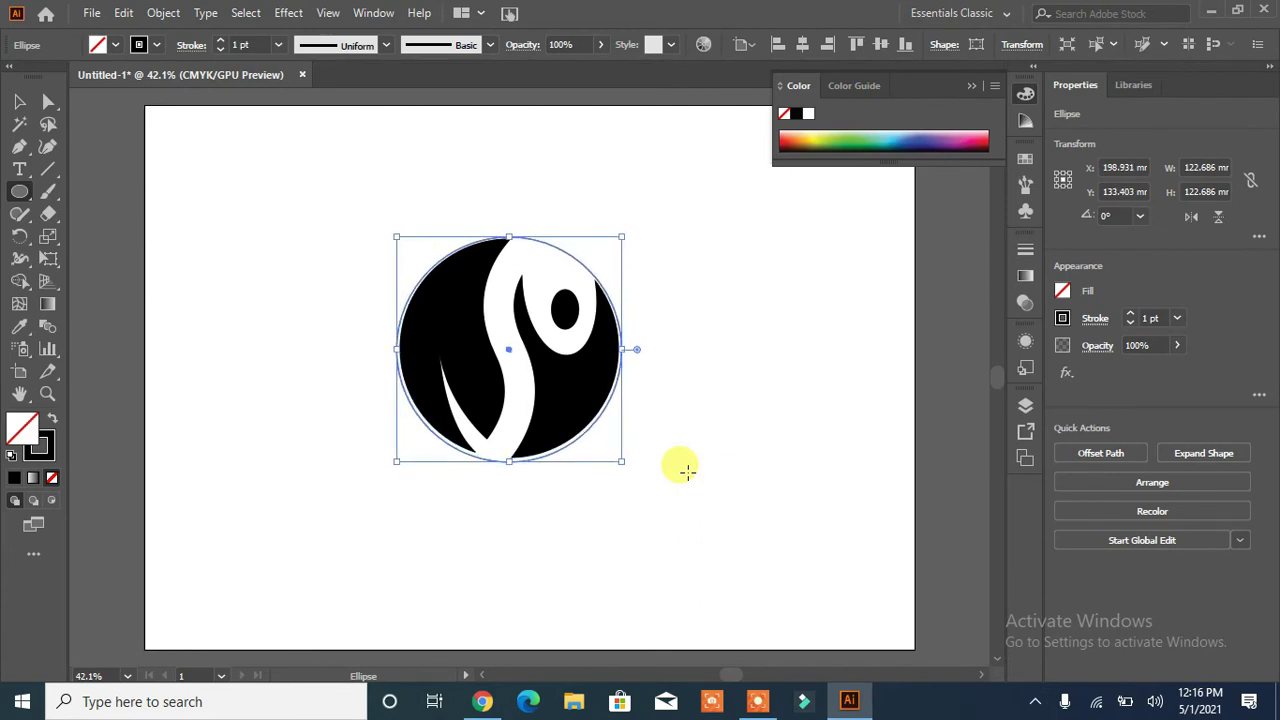
left_click_drag(622, 460, 651, 480)
left_click(19, 101)
left_click(231, 428)
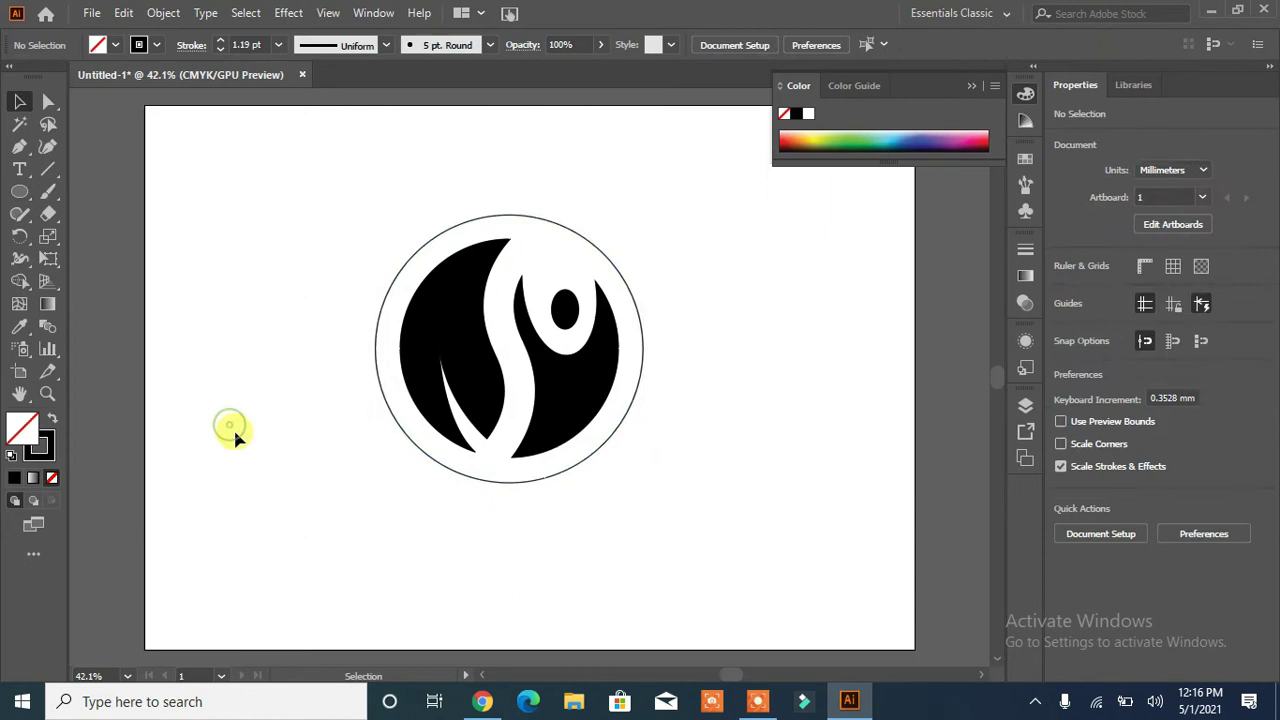
left_click(567, 403)
left_click(752, 485)
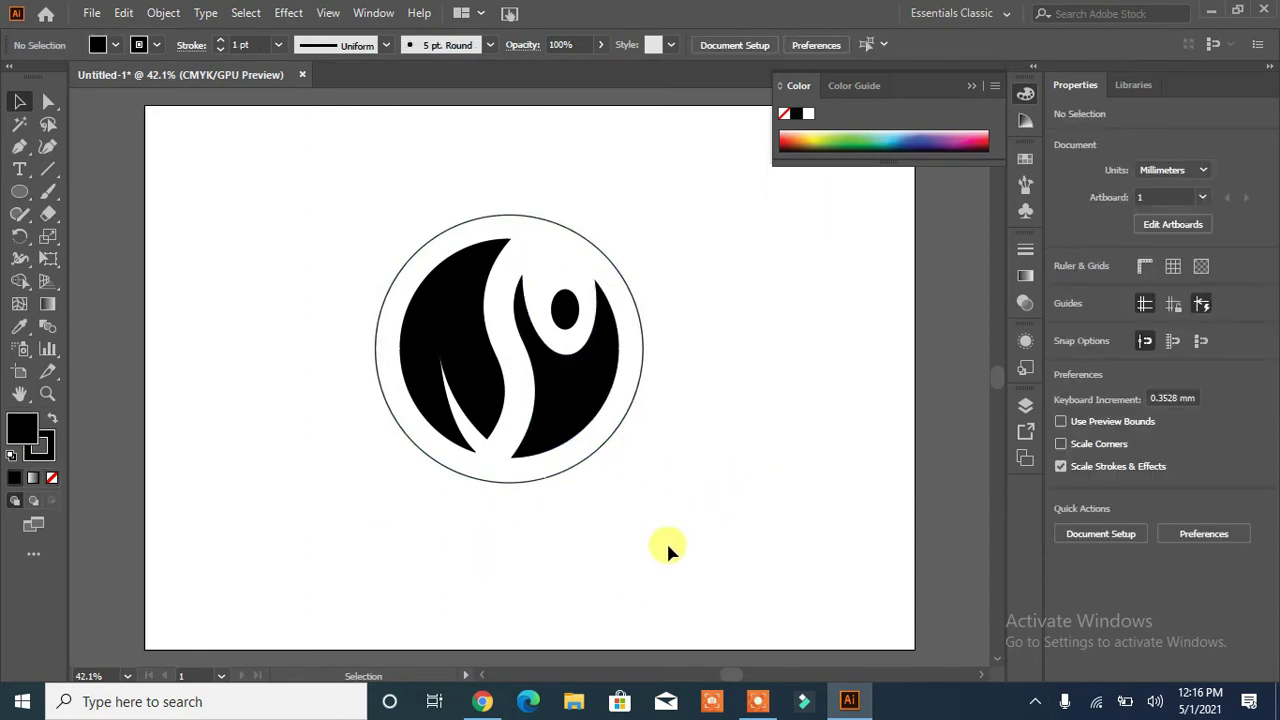
- Set the outer circle's stroke weight to 17 pt and scale the ring down slightly around the logo
left_click(388, 412)
left_click(220, 41)
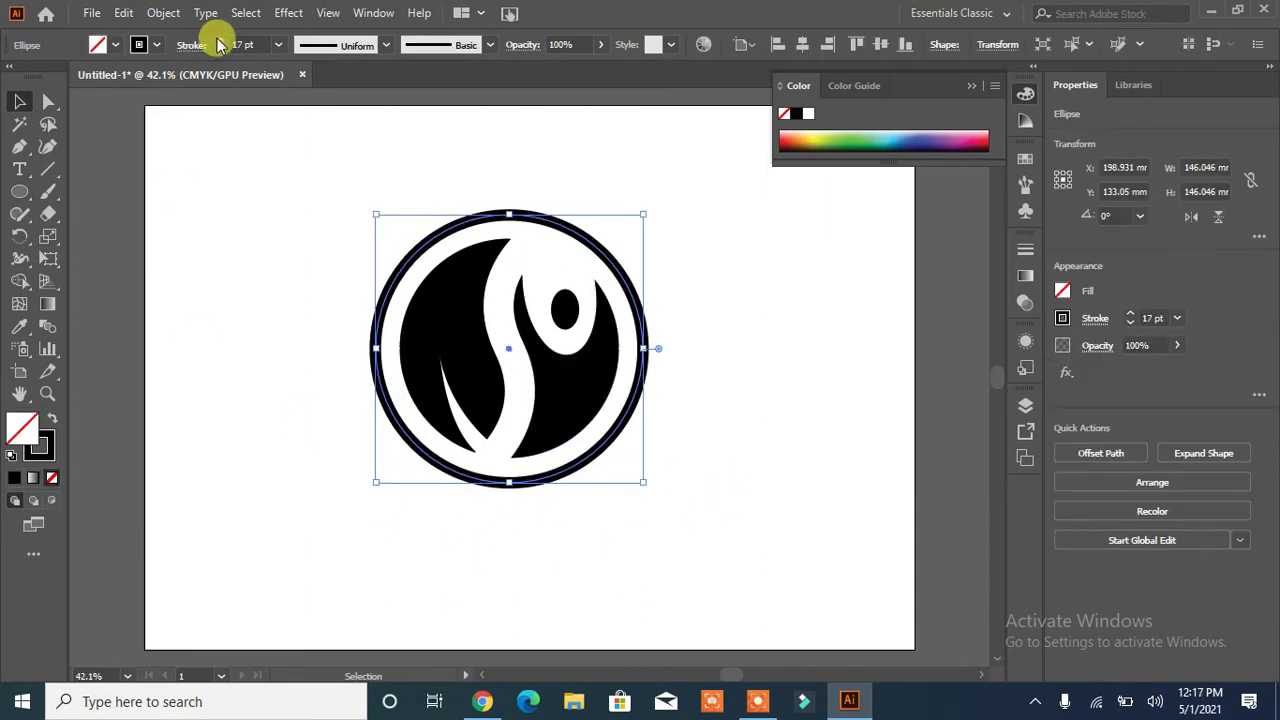
left_click(563, 482)
left_click(643, 481)
left_click_drag(643, 481, 632, 481)
left_click(750, 500)
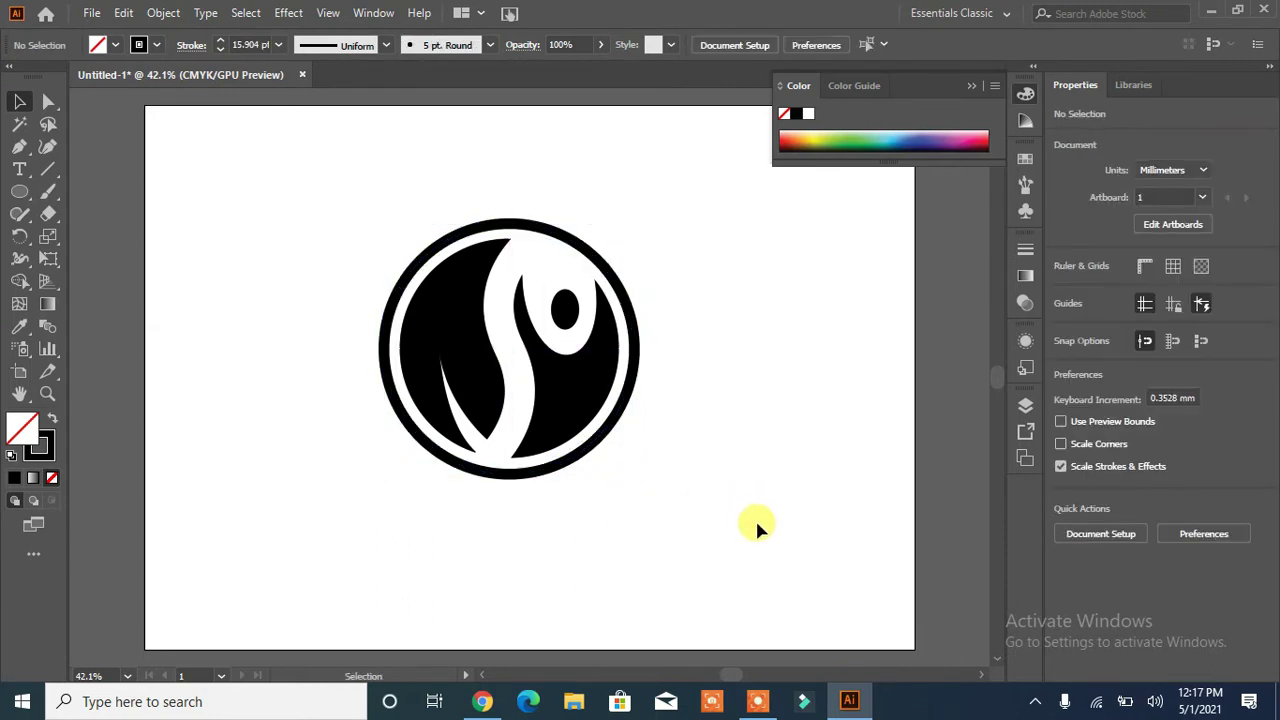
- Fill the head ellipse and the figure's body with dark blue
left_click(566, 302)
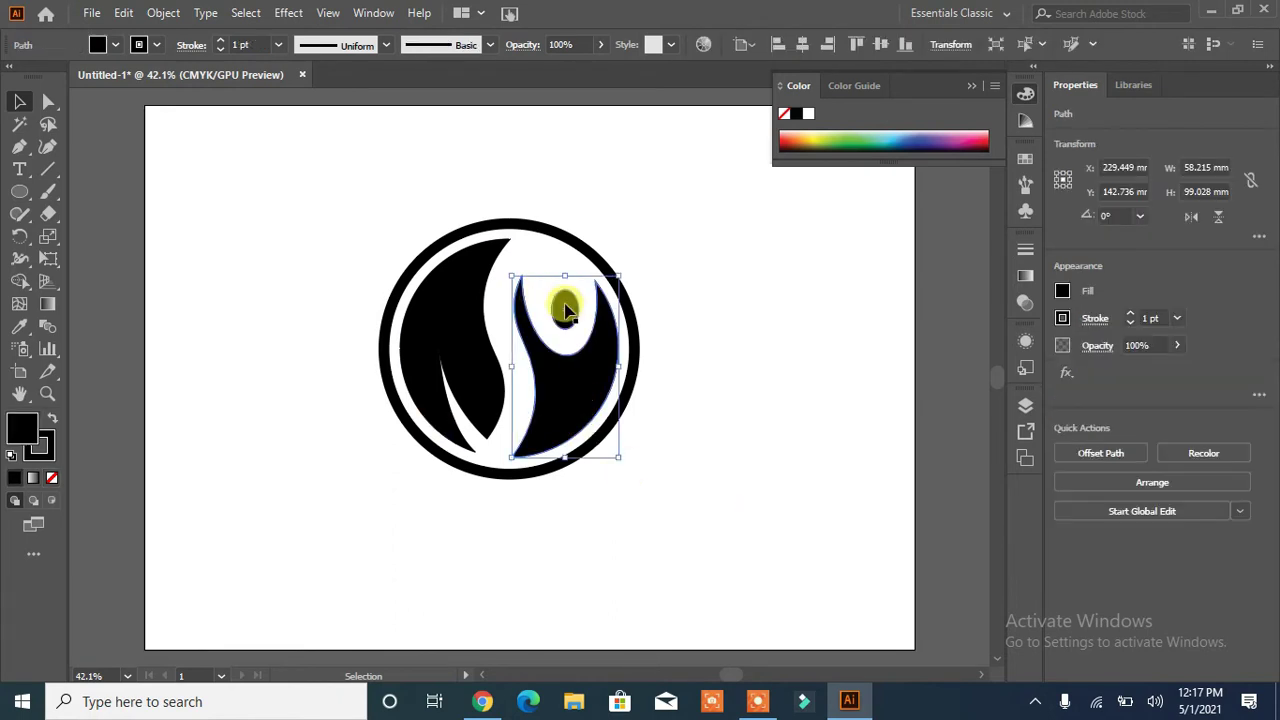
left_click(112, 44)
left_click(157, 93)
left_click(228, 294)
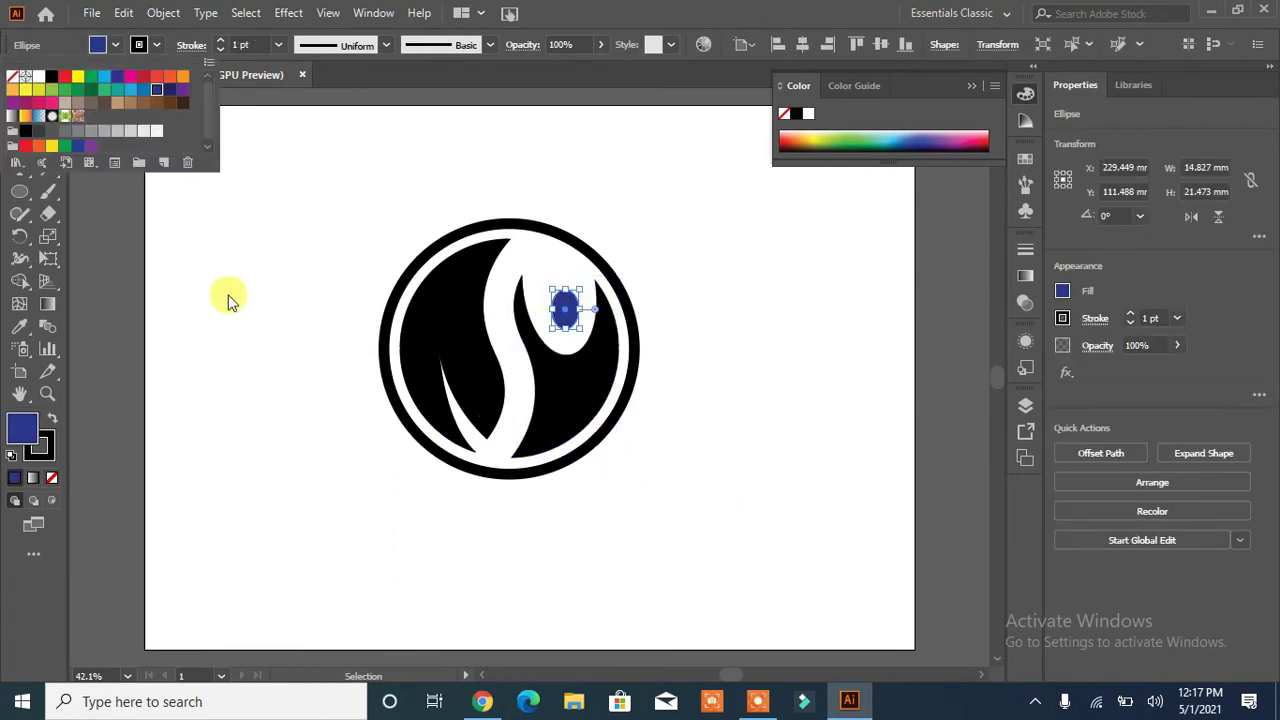
left_click(551, 400)
left_click(112, 44)
left_click(151, 92)
left_click(153, 95)
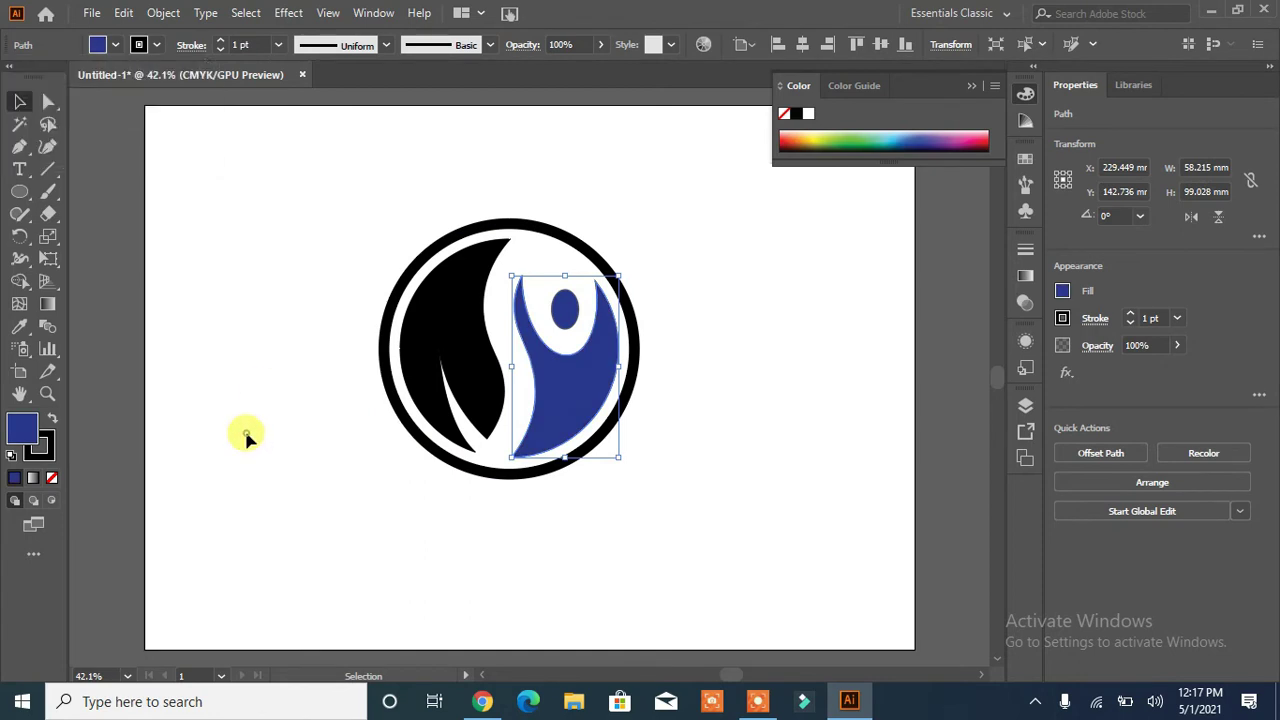
left_click(246, 434)
- Try several green swatches on the left leaf shape and fill it with the darker green
left_click(451, 314)
left_click(112, 44)
left_click(83, 104)
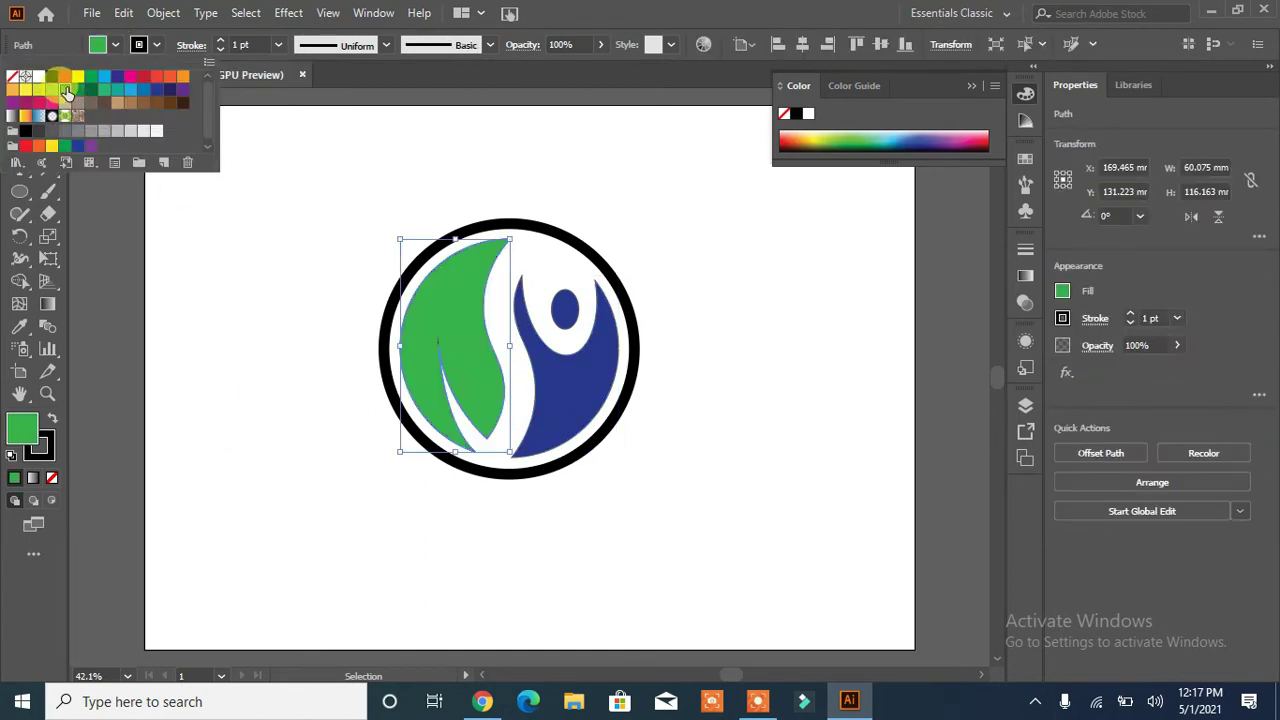
left_click(48, 95)
left_click(78, 100)
left_click(65, 89)
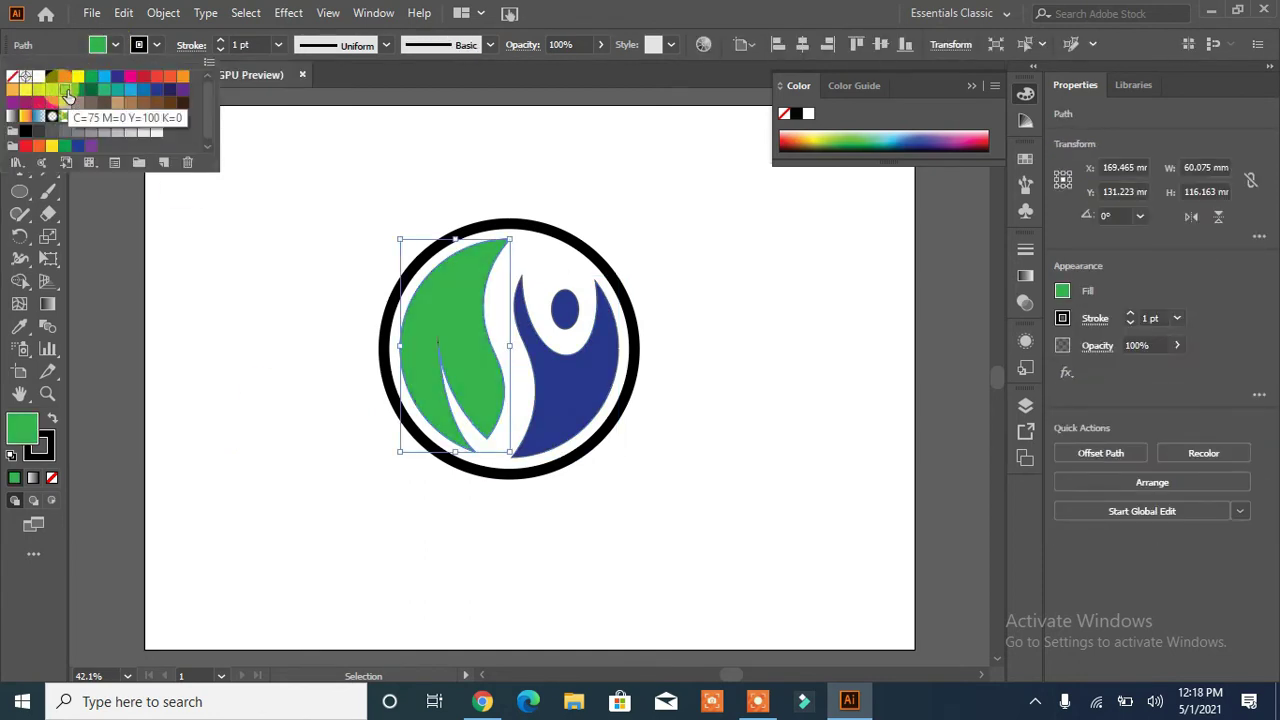
left_click(78, 100)
left_click(228, 284)
- Remove the stroke from the leaf, the figure's body and the head ellipse
left_click(467, 381)
left_click(42, 448)
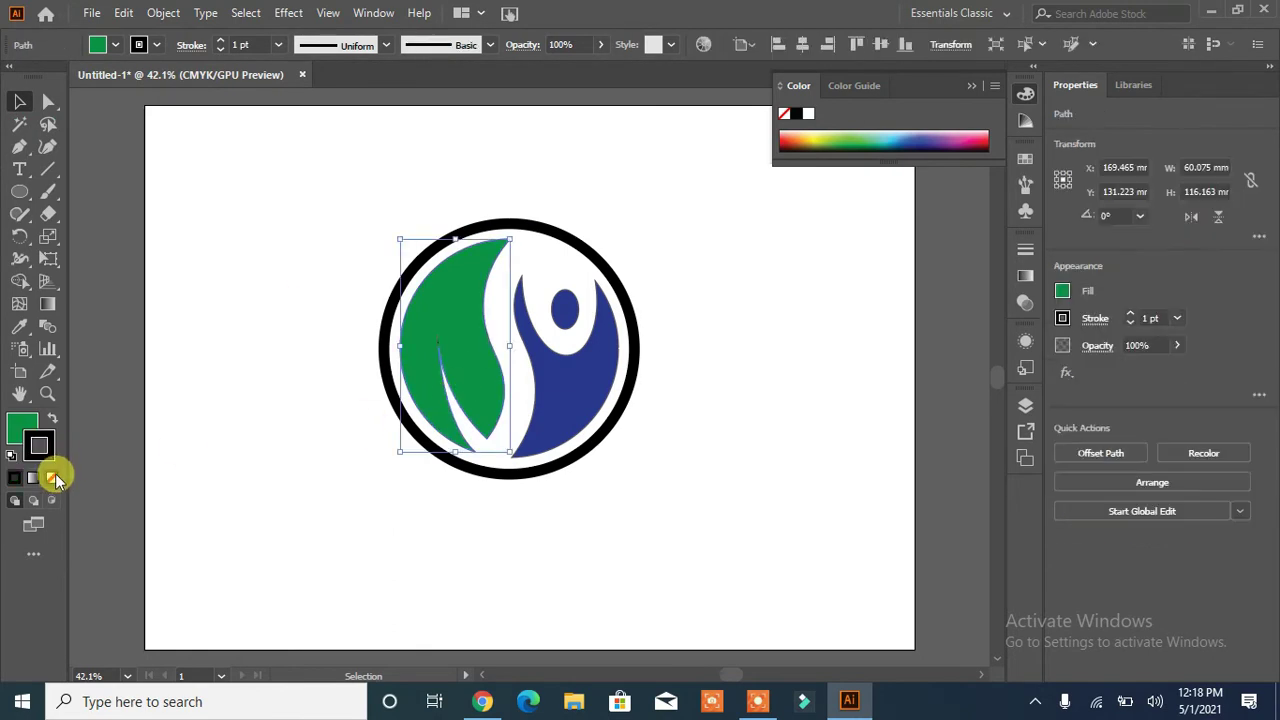
left_click(53, 478)
left_click(227, 457)
left_click(446, 424)
left_click(568, 398)
left_click(53, 477)
left_click(227, 450)
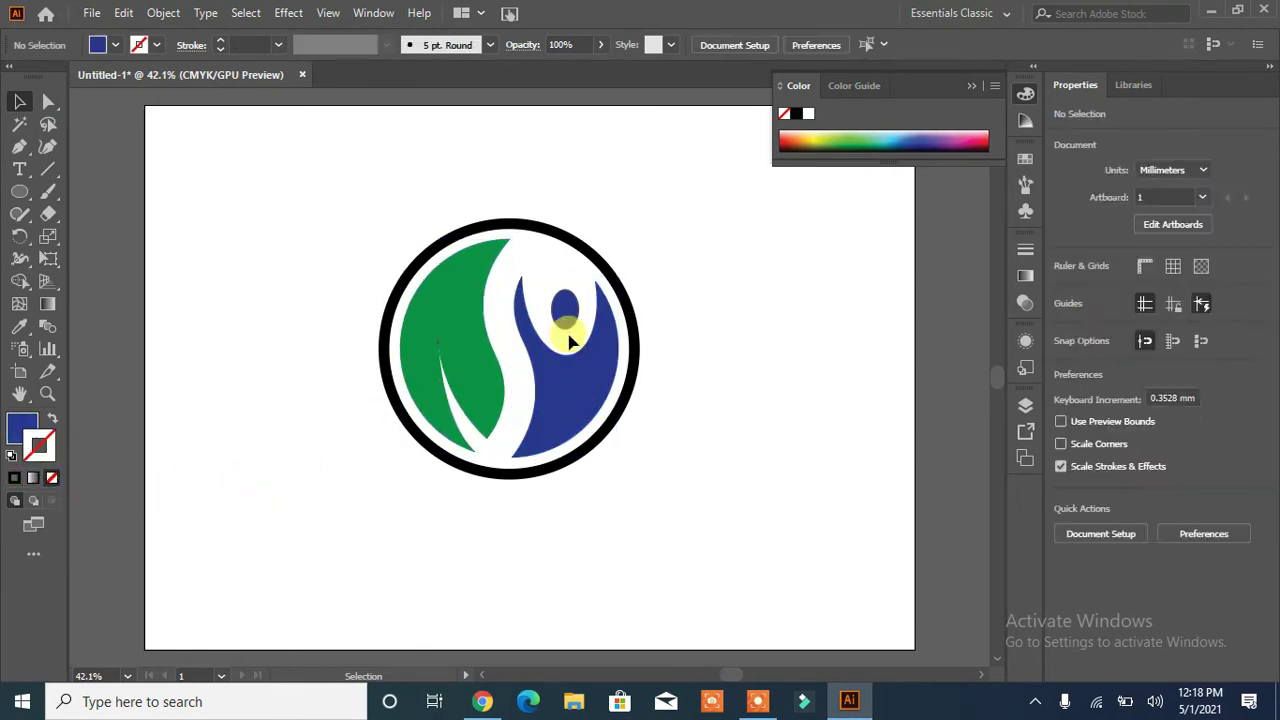
left_click(566, 318)
left_click(53, 477)
left_click(212, 444)
- Apply a white-to-black linear gradient to the figure's body
left_click(570, 390)
left_click(1025, 276)
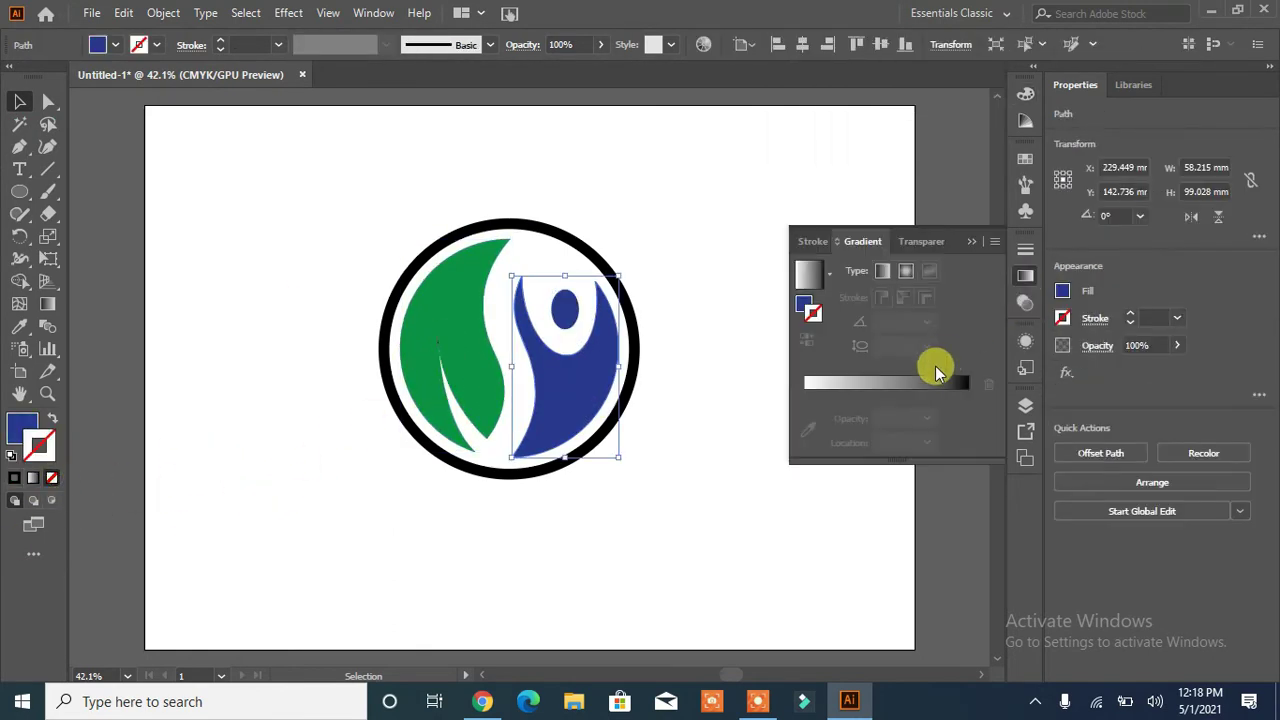
left_click(829, 277)
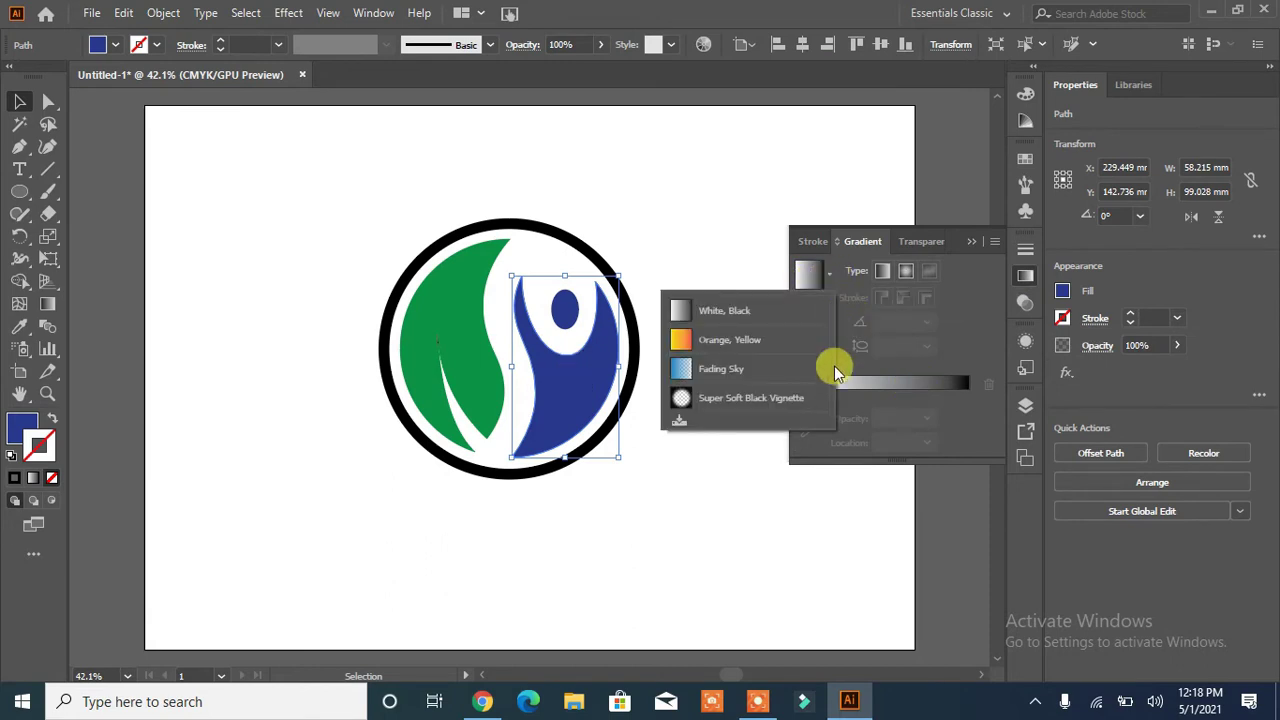
left_click(837, 374)
left_click(828, 274)
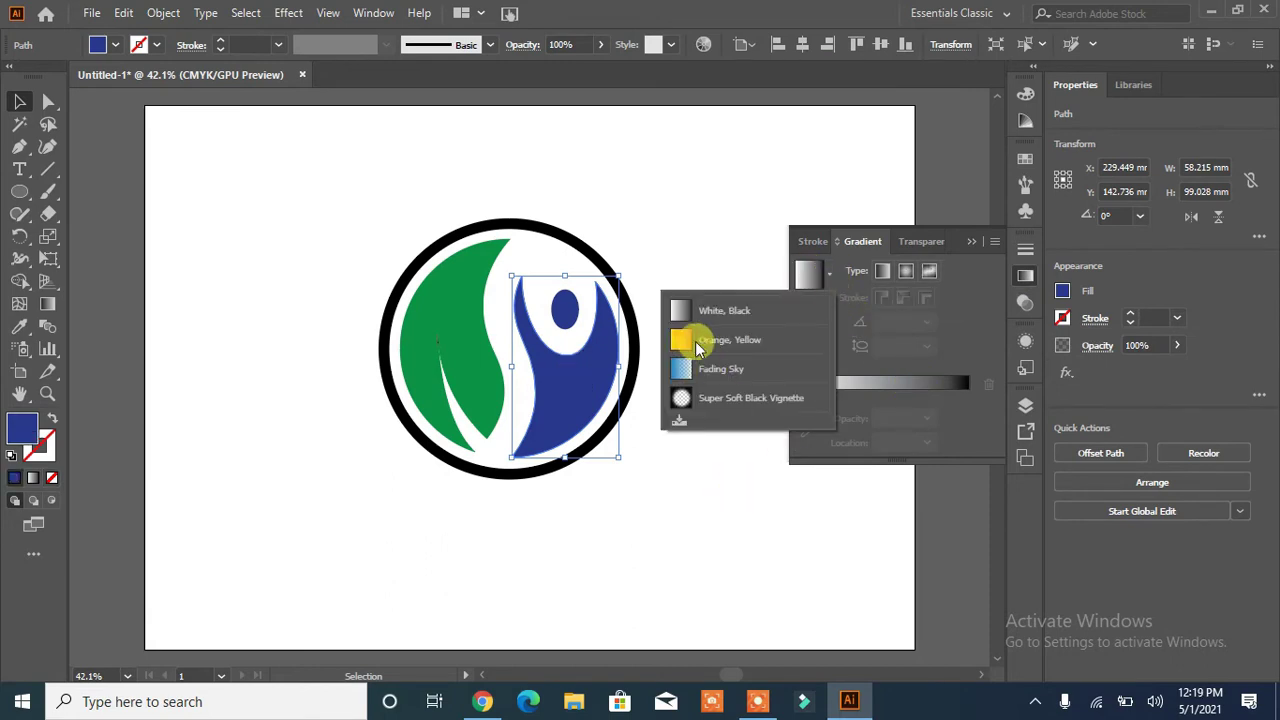
left_click(698, 342)
left_click(907, 299)
- Run the body's gradient steeply downward from above the head to well below the ring, and shift its midpoint toward the white end
left_click_drag(572, 258, 553, 462)
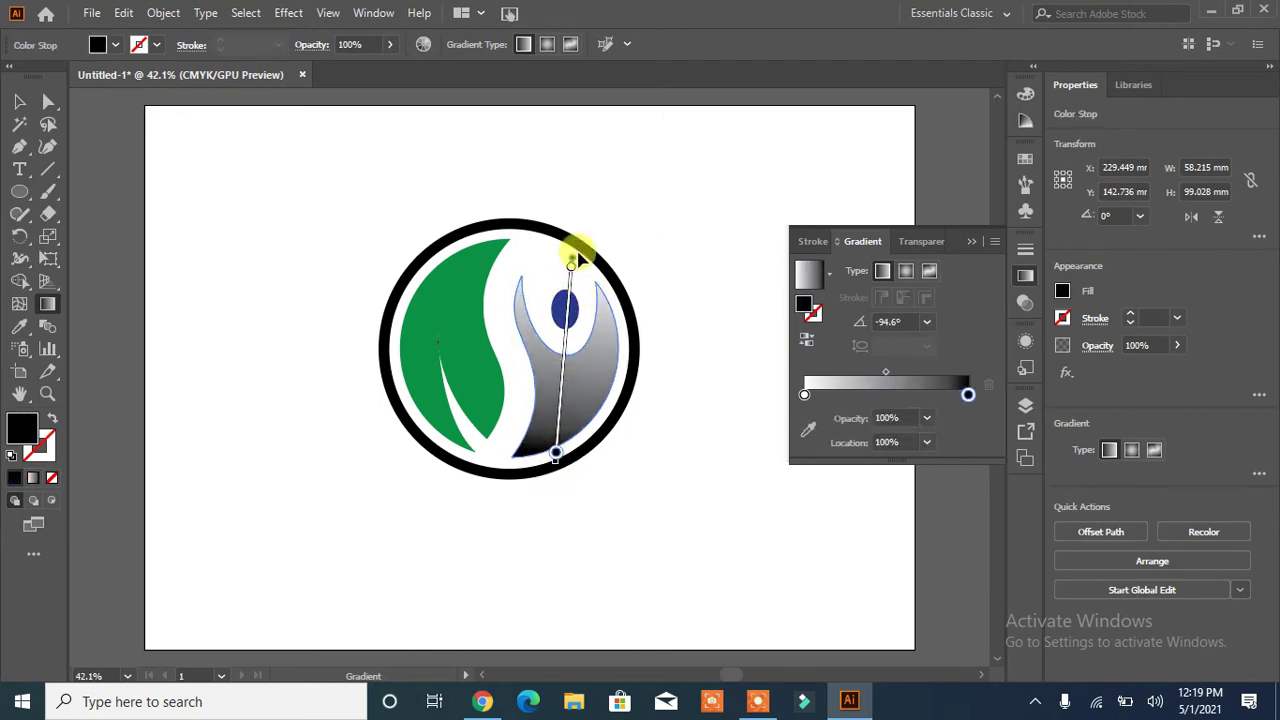
mouse_move(578, 258)
left_mouse_down()
mouse_move(593, 240)
mouse_move(480, 577)
mouse_move(521, 618)
left_mouse_up()
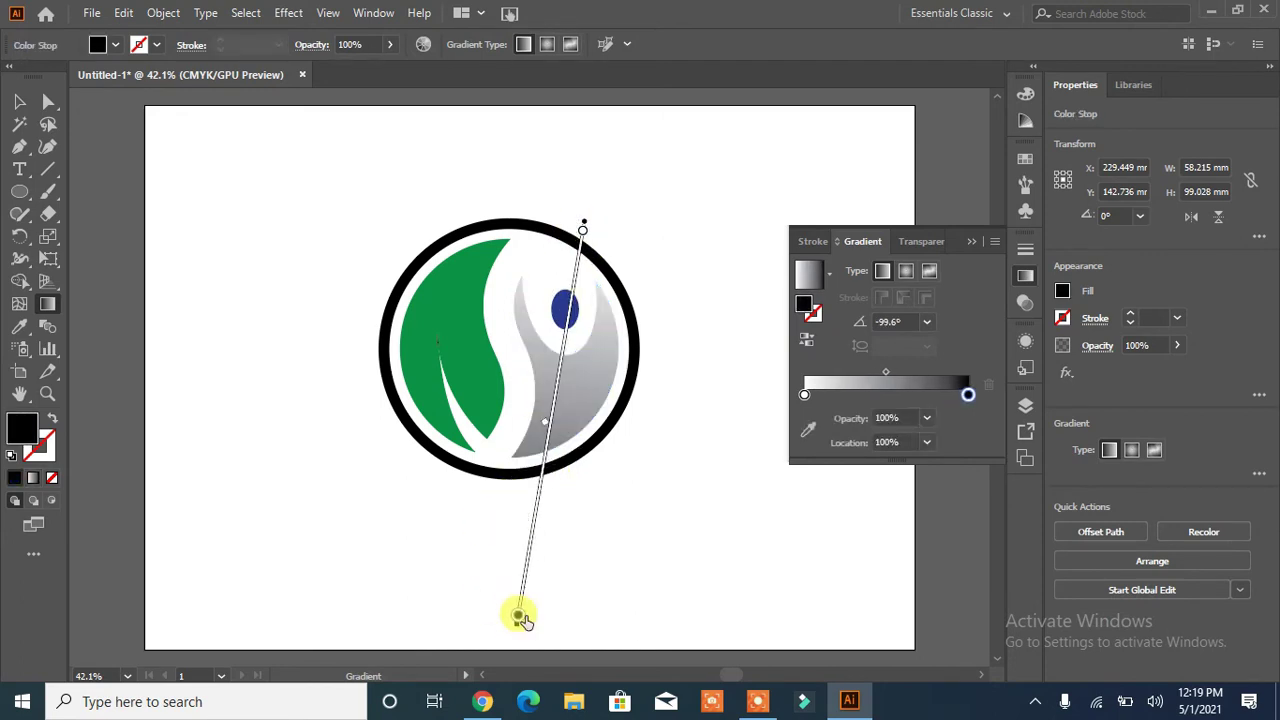
left_click_drag(545, 428, 555, 375)
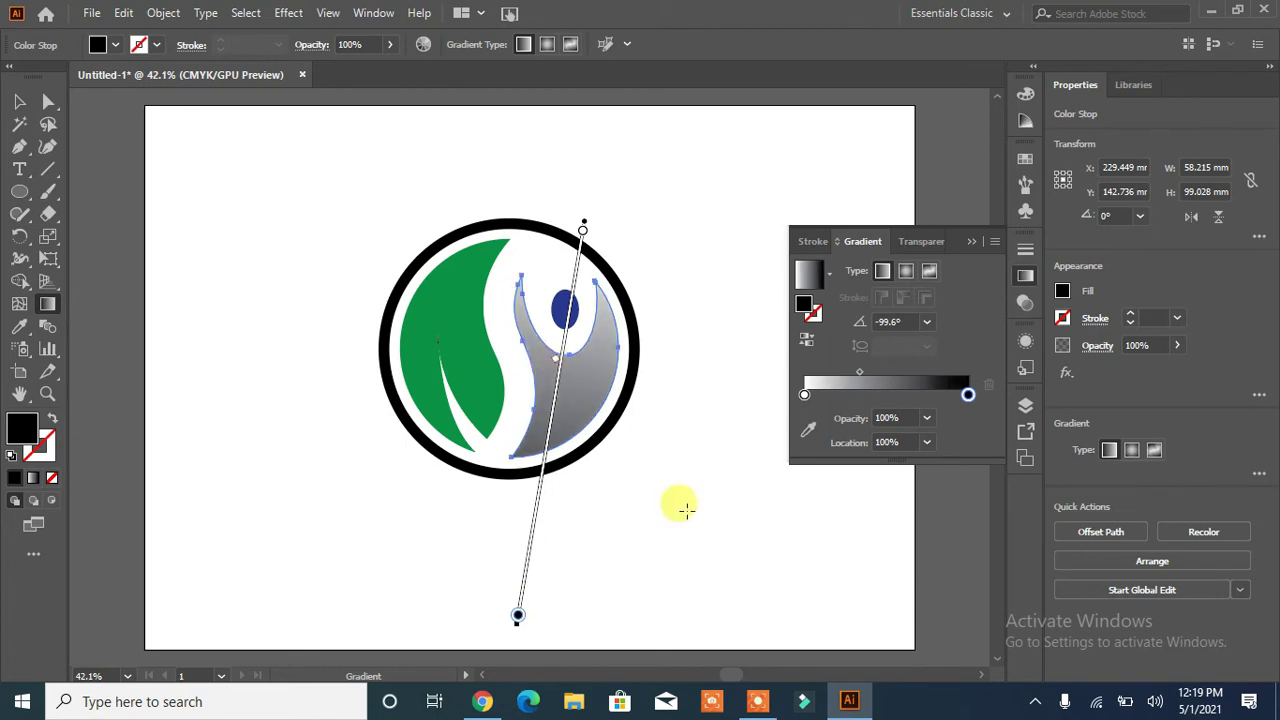
- Recolour the body's gradient from medium blue at the upper stop to dark blue at the lower stop
double_click(583, 231)
left_click(447, 300)
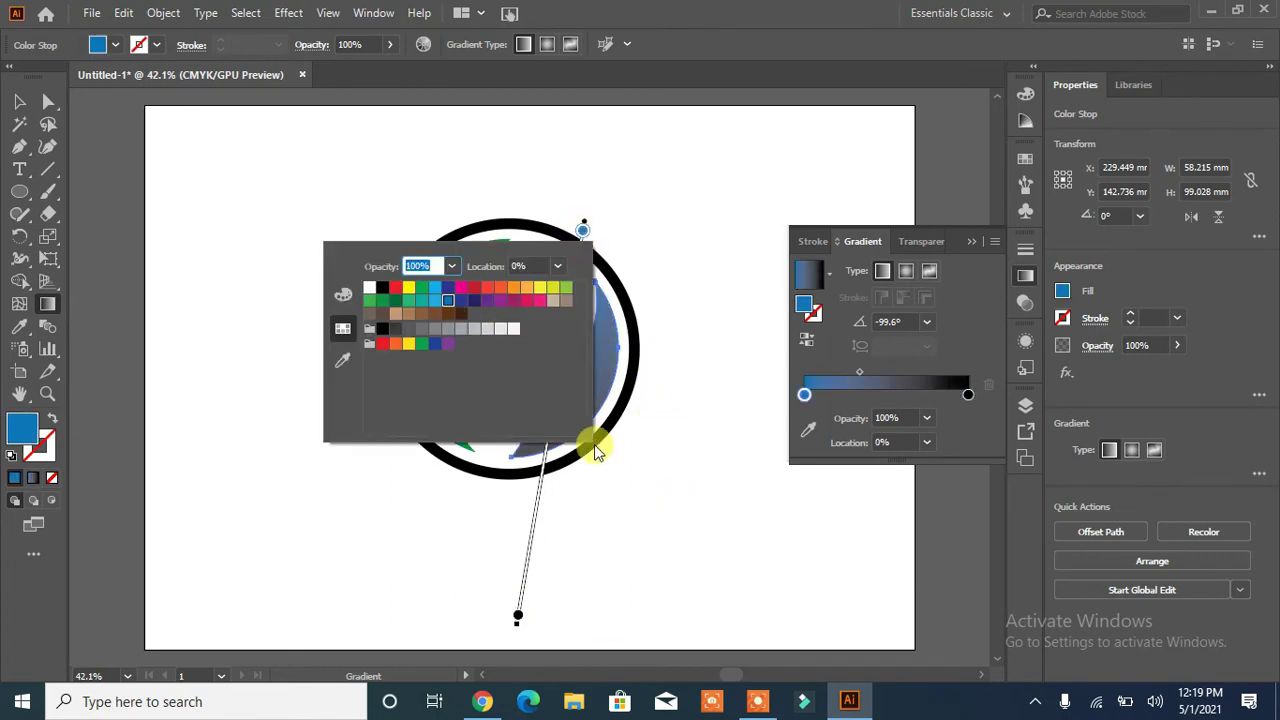
left_click(518, 616)
double_click(518, 616)
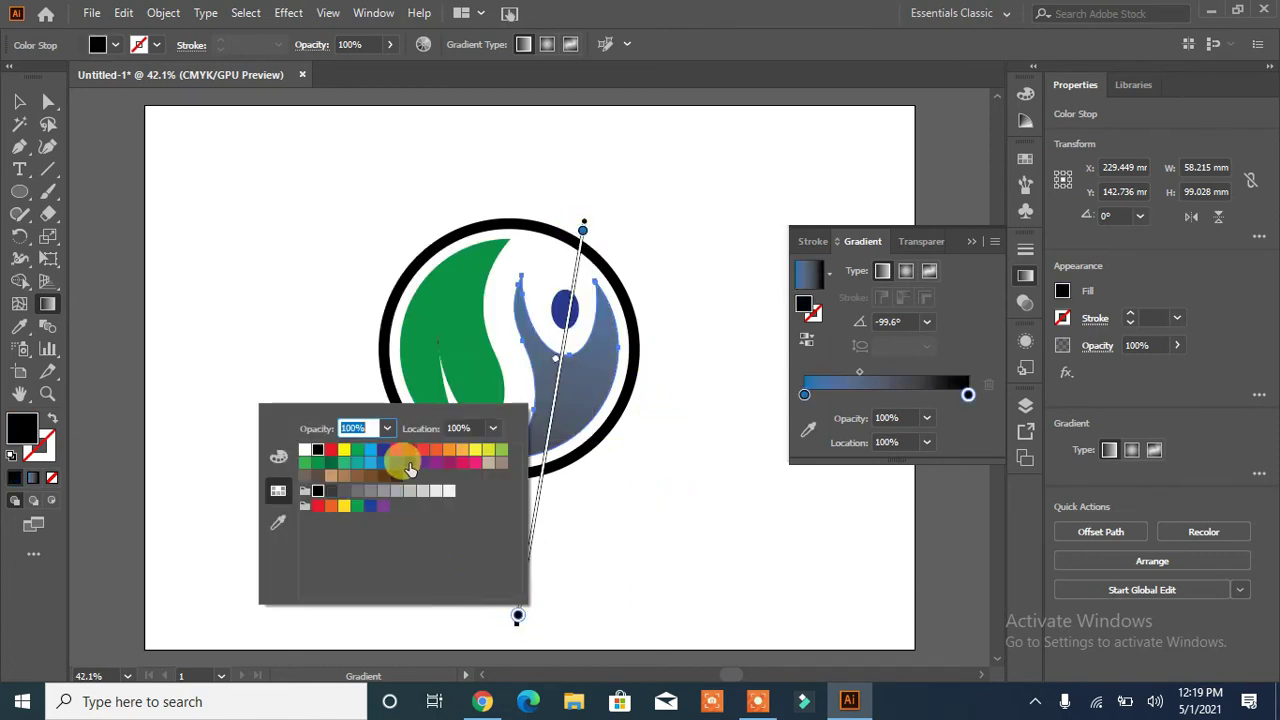
left_click(408, 463)
left_click(650, 206)
left_click(19, 101)
left_click(503, 523)
- Copy the body's blue gradient onto the head ellipse and run it steeply downward from above the head to the ring's lower edge
left_click(566, 308)
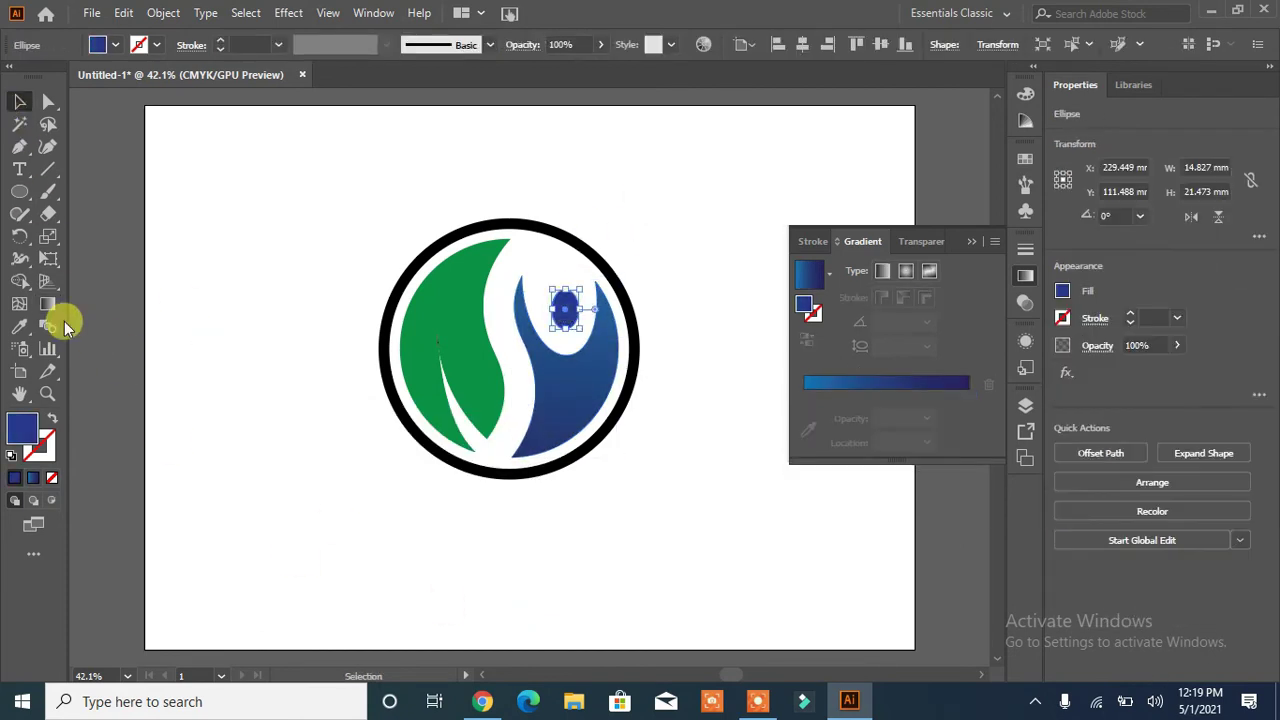
left_click(19, 326)
left_click(567, 380)
left_click(899, 298)
left_click_drag(568, 221, 551, 477)
left_click(19, 101)
left_click(375, 545)
- Fill the leaf with a linear gradient from green C=75 M=0 Y=100 K=0 to dark green
left_click(497, 355)
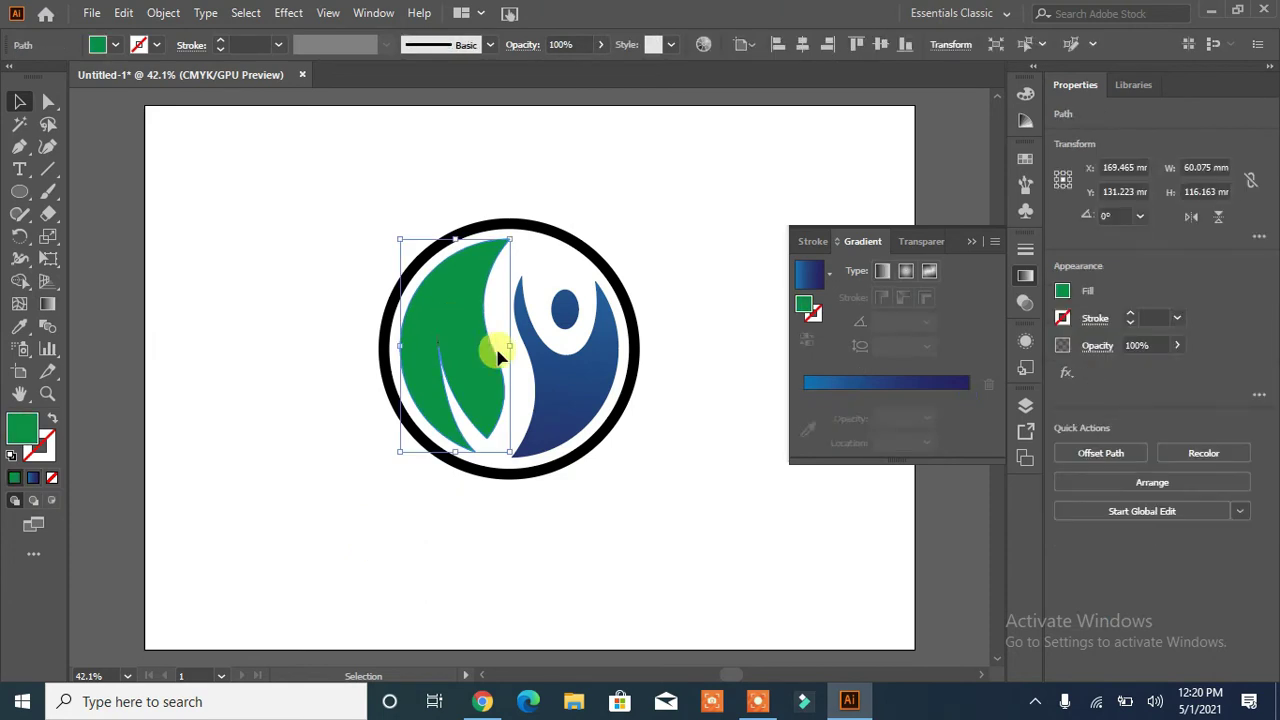
left_click(810, 273)
left_click(923, 295)
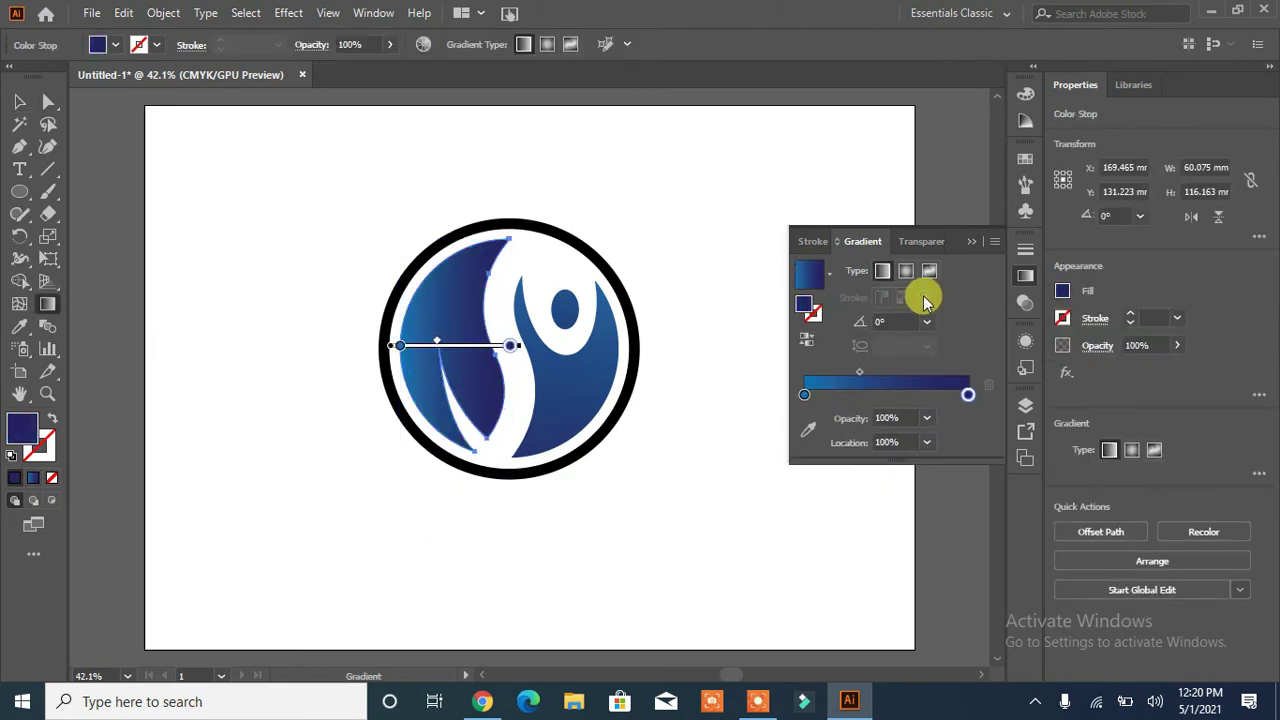
double_click(805, 396)
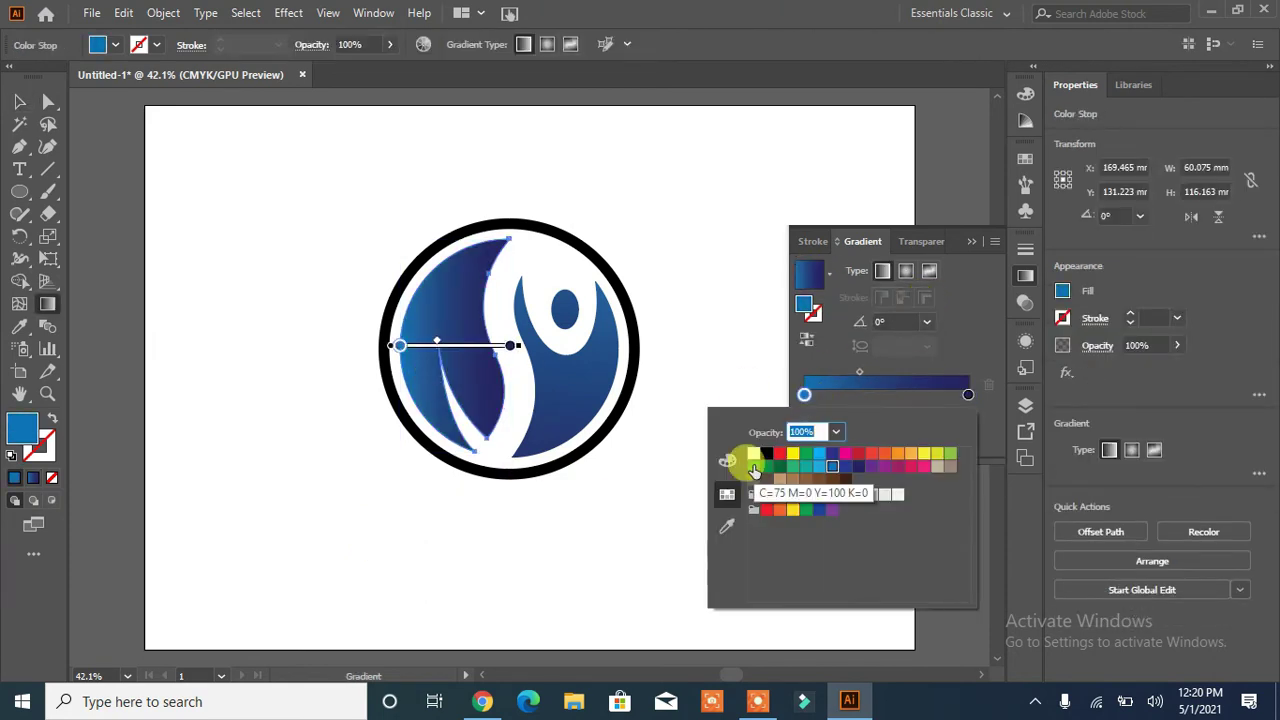
left_click(754, 467)
double_click(968, 395)
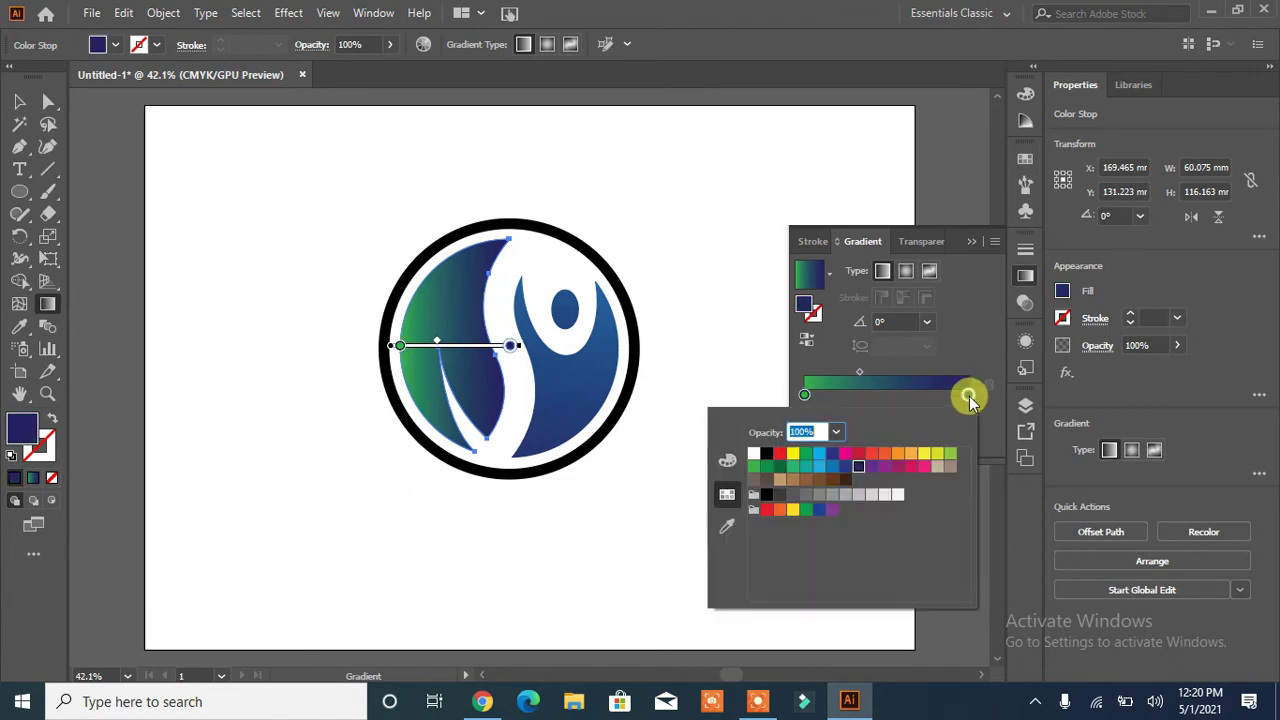
left_click(767, 467)
left_click(780, 467)
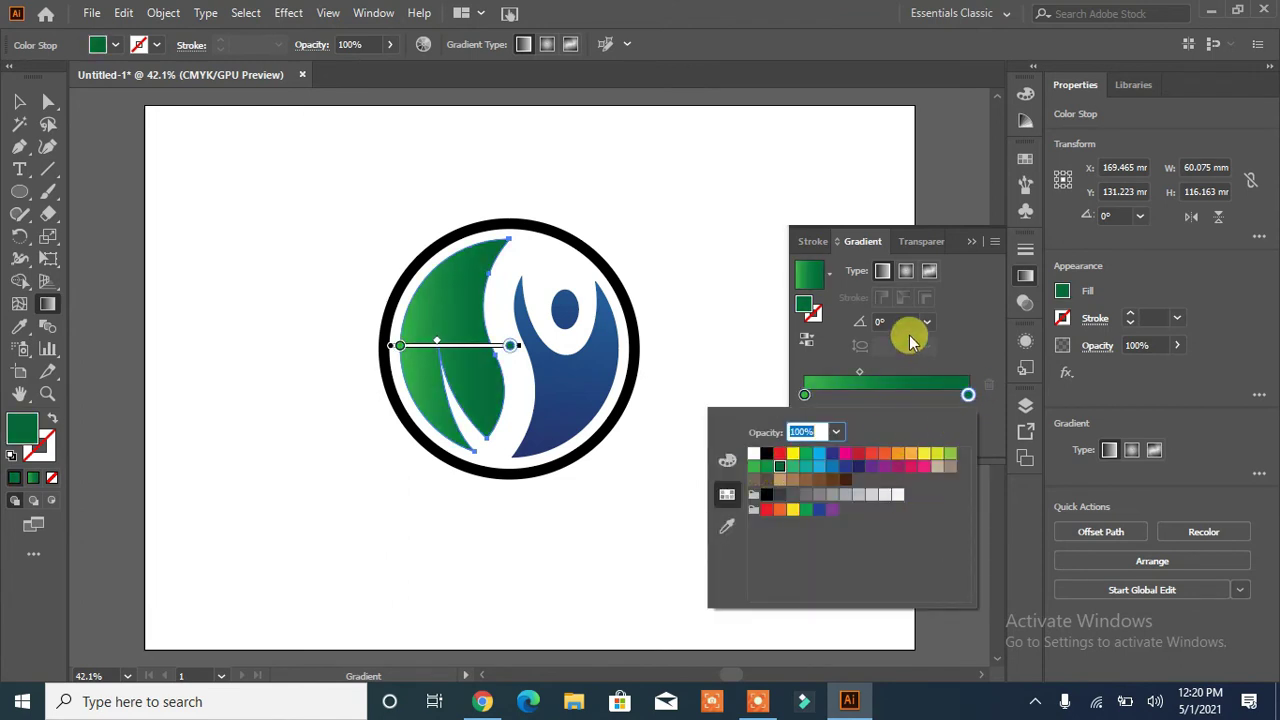
- Slant the leaf's gradient downward from its upper part to below its tip, with the dark green stop at 78.69%
mouse_move(447, 267)
left_mouse_down()
mouse_move(437, 366)
mouse_move(511, 497)
mouse_move(503, 459)
left_mouse_up()
left_click(448, 273)
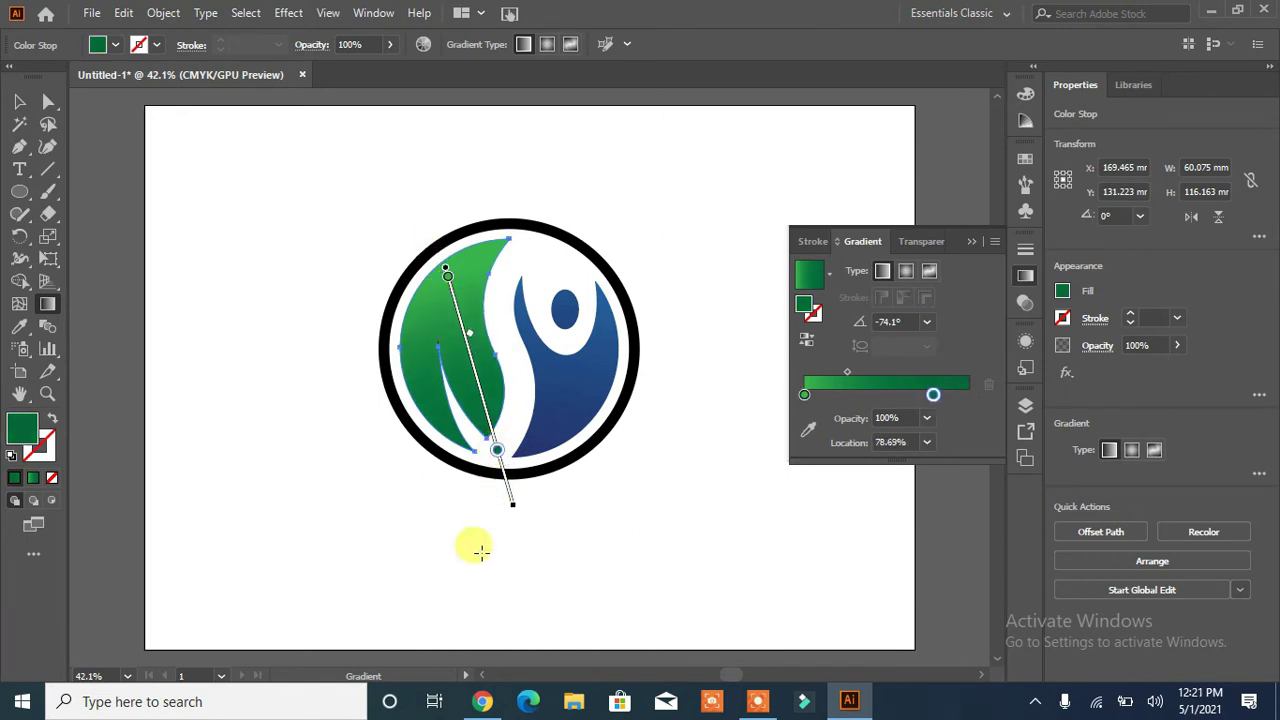
left_click(19, 101)
left_click(212, 347)
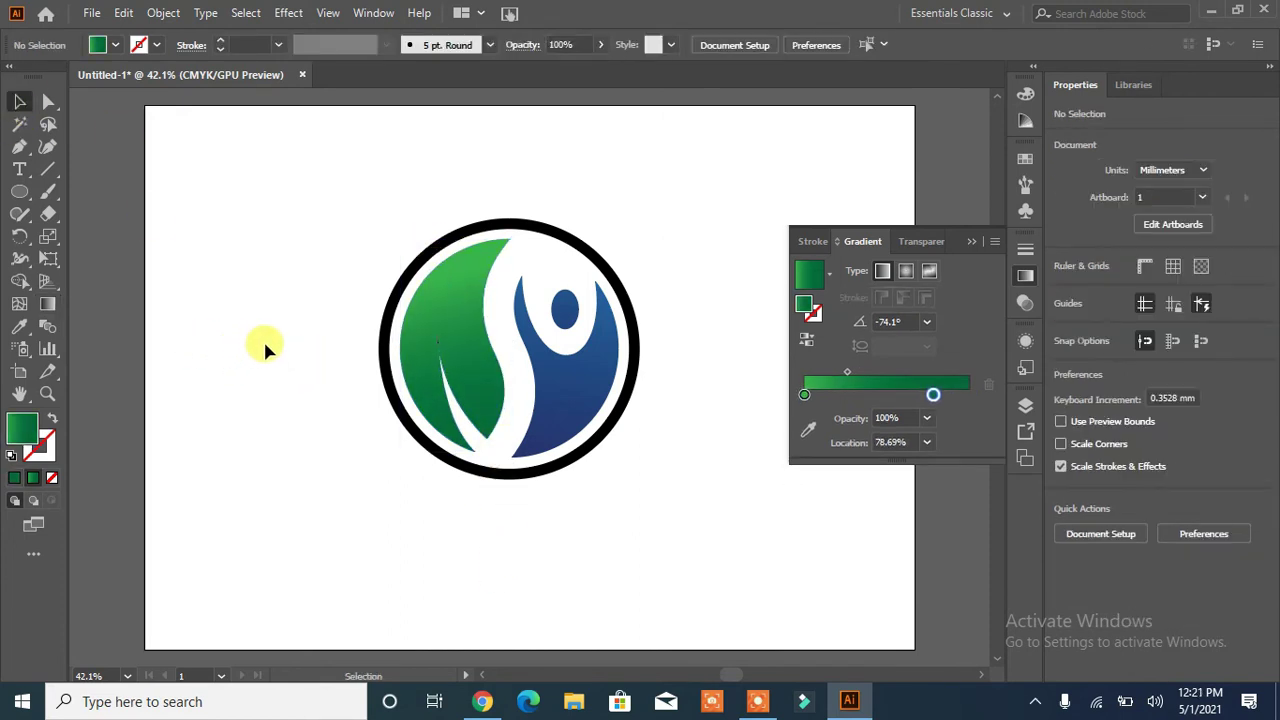
- Expand the outer ring's stroke into a filled shape
left_click(397, 395)
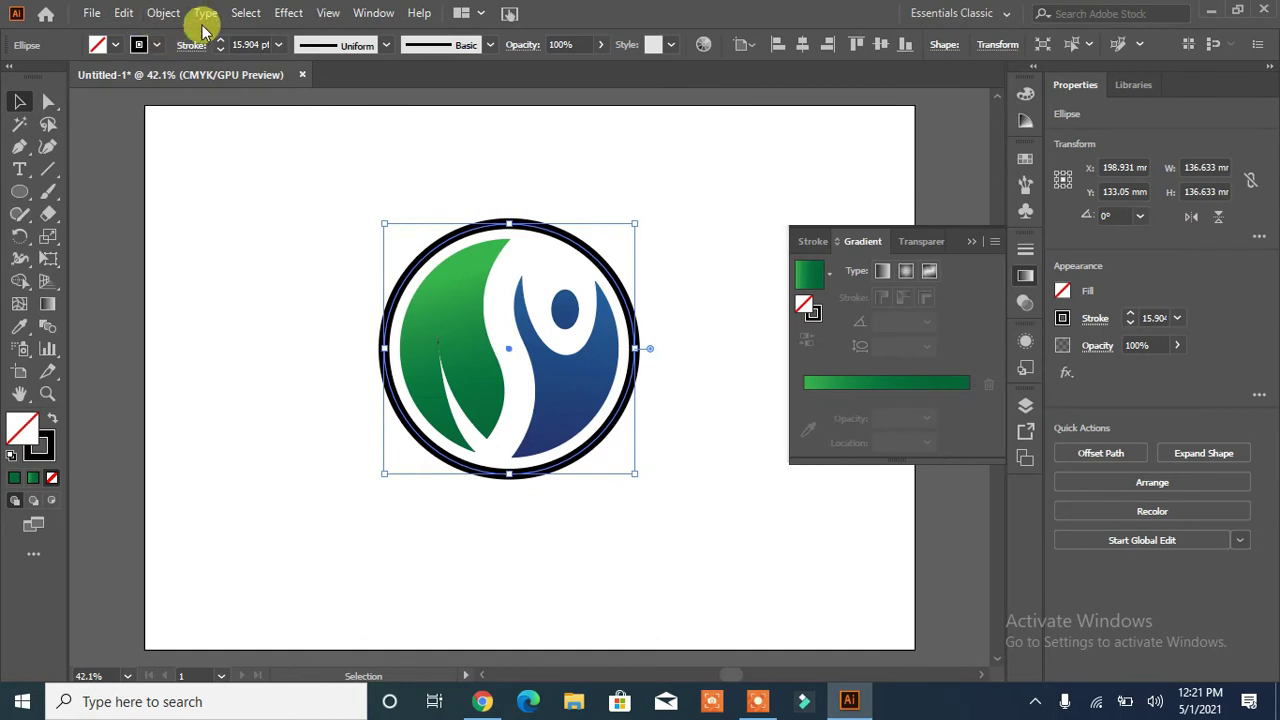
left_click(163, 12)
left_click(215, 223)
left_click(589, 457)
left_click(289, 400)
left_click(362, 398)
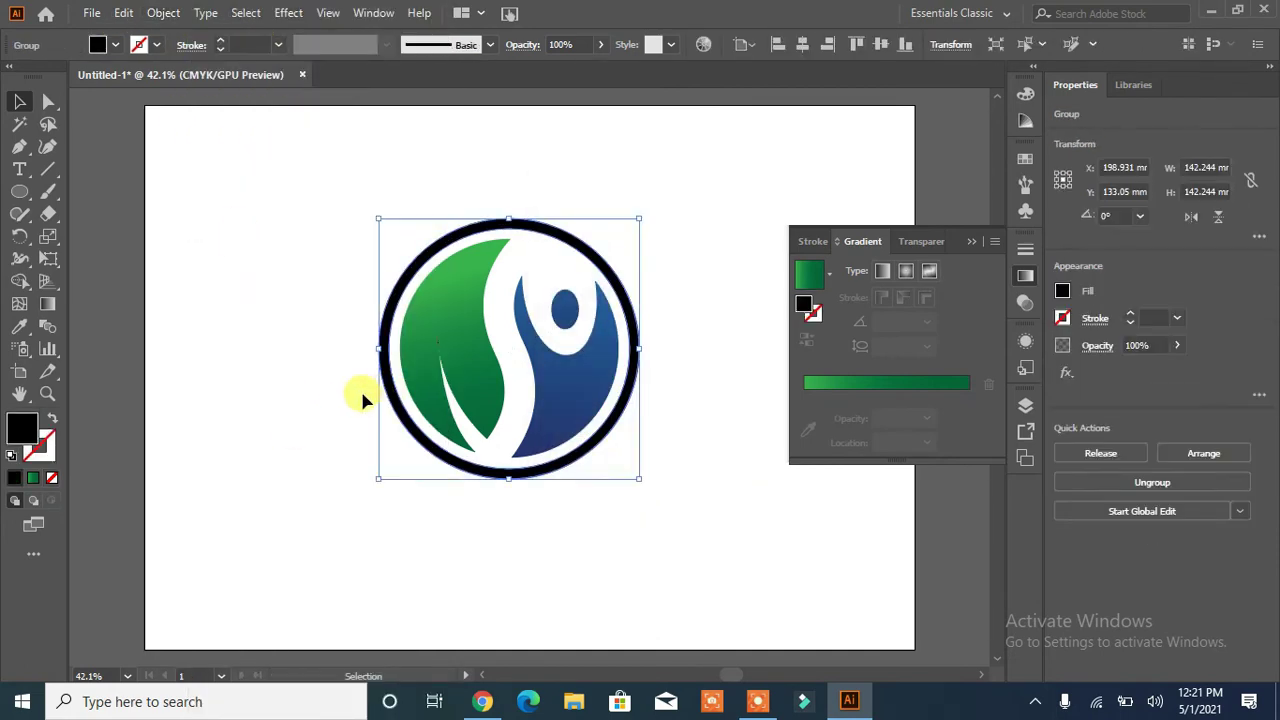
- Fill the ring with a green-to-blue linear gradient, with the blue stop at the far end and the midpoint at 49.74%
left_click(820, 382)
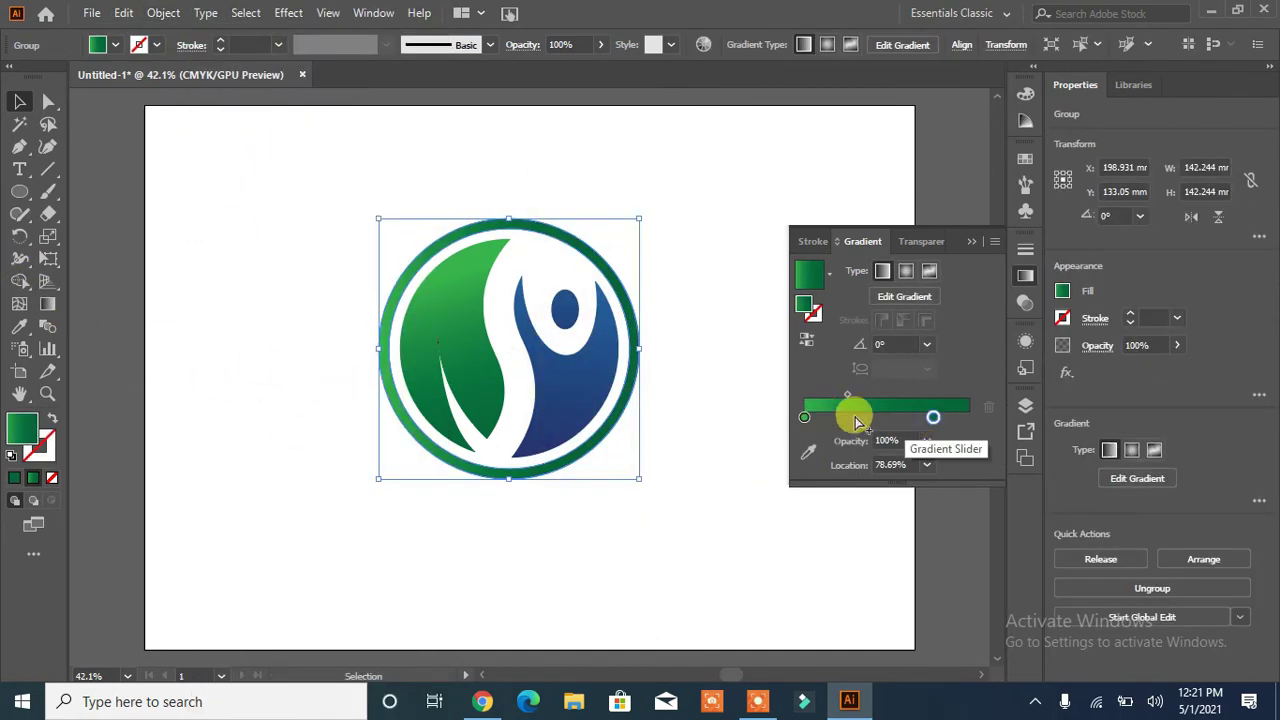
double_click(932, 417)
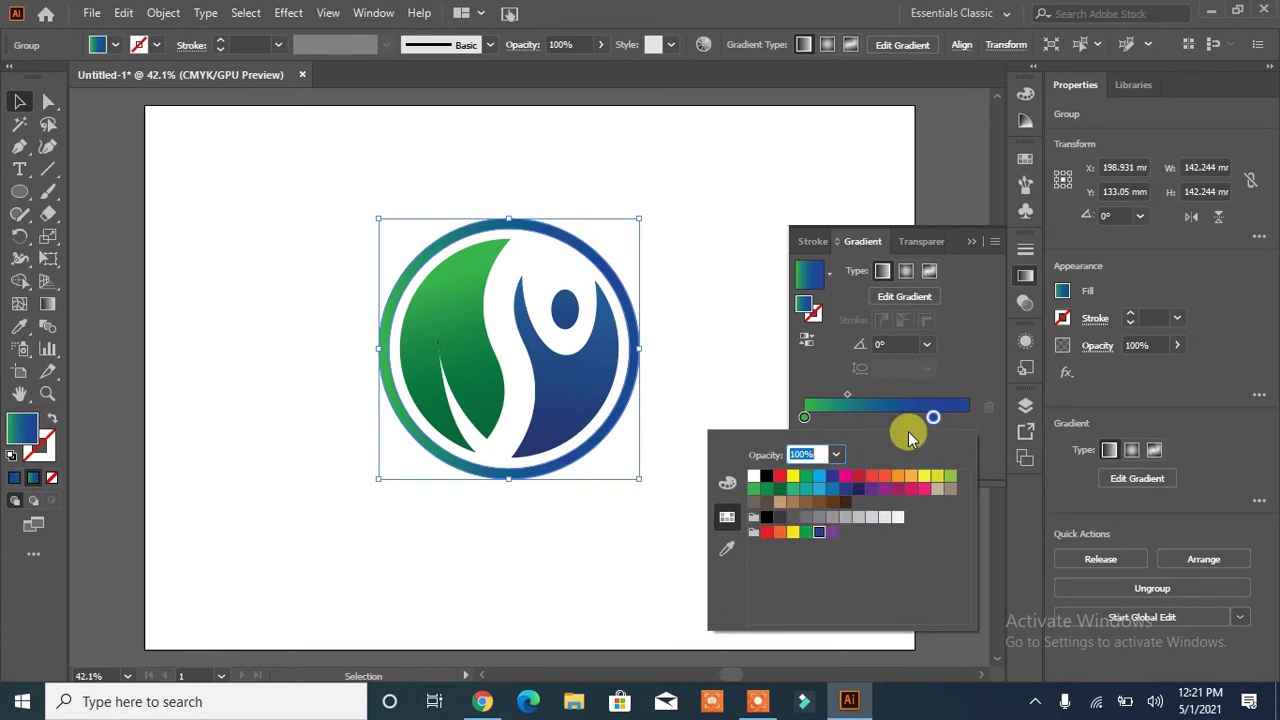
left_click_drag(933, 417, 969, 417)
left_click_drag(859, 394, 886, 395)
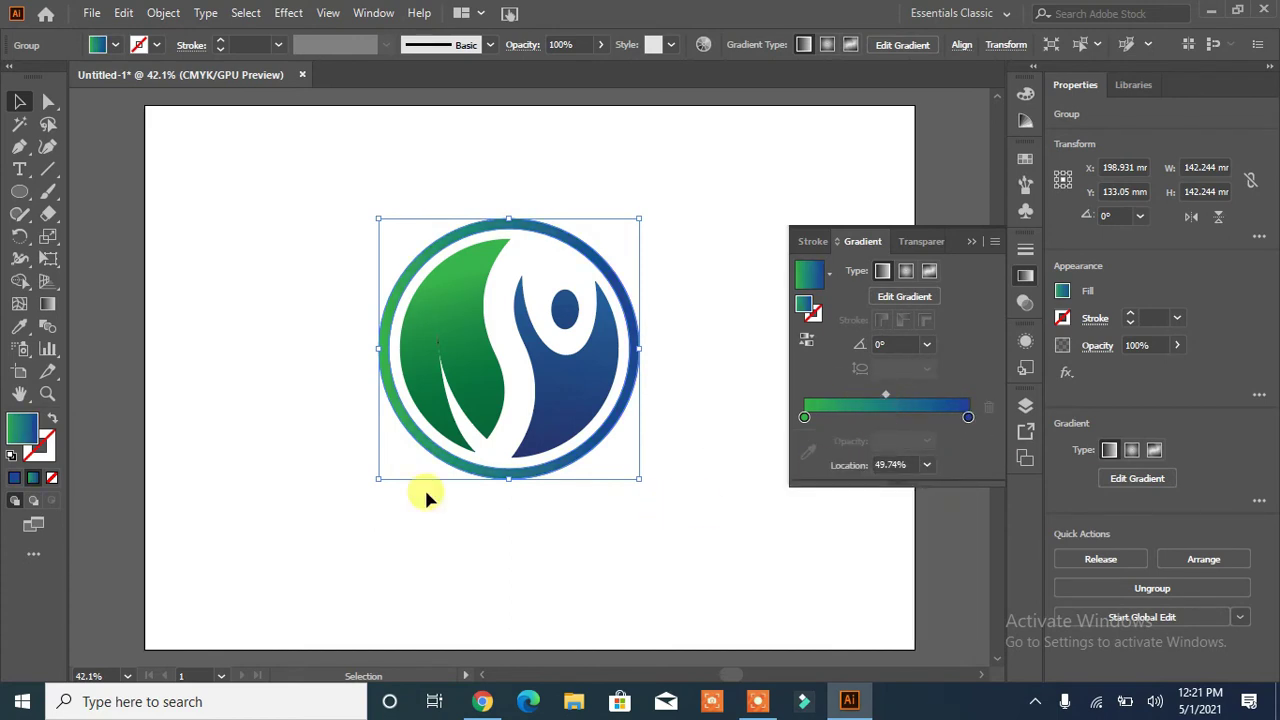
left_click(426, 497)
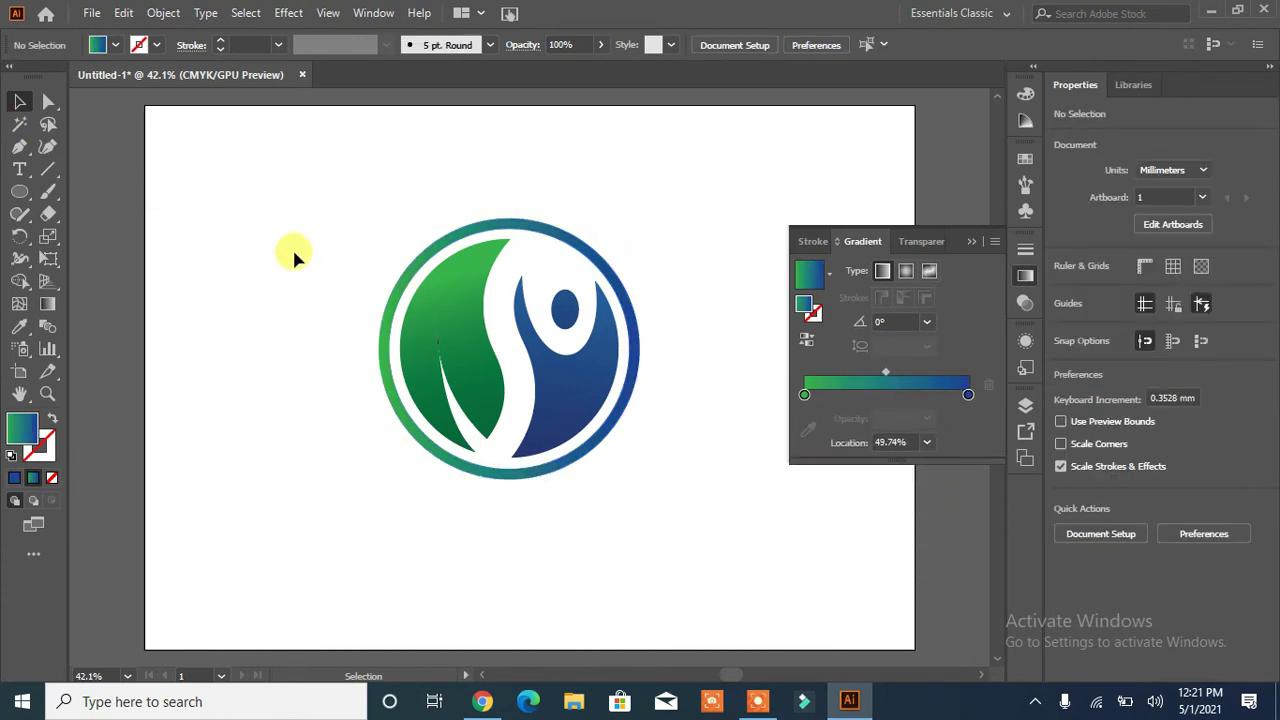
- Add the text "Healthy life" below the ring, enlarged to about 146 pt, in Franklin Gothic Medium
left_click(973, 241)
key("ctrl+a")
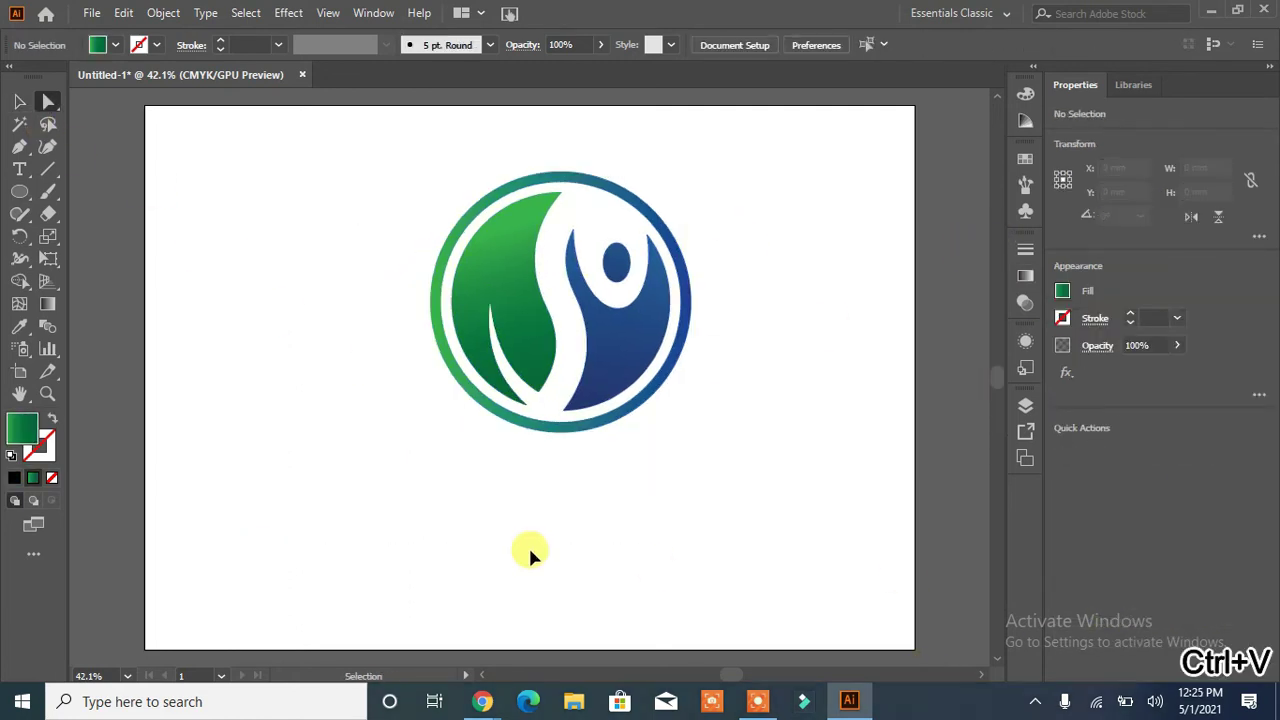
type("Healthy life")
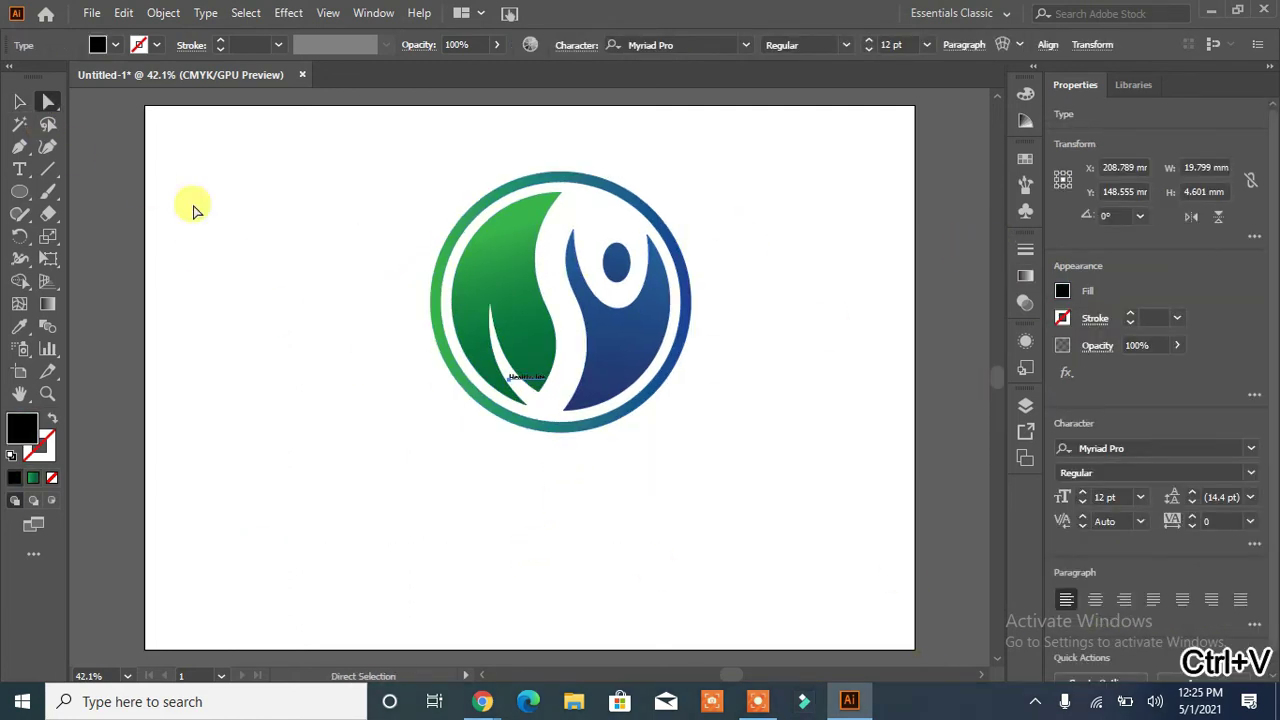
left_click(19, 101)
mouse_move(543, 383)
left_mouse_down()
mouse_move(711, 503)
mouse_move(792, 470)
left_mouse_up()
left_click_drag(693, 415, 591, 485)
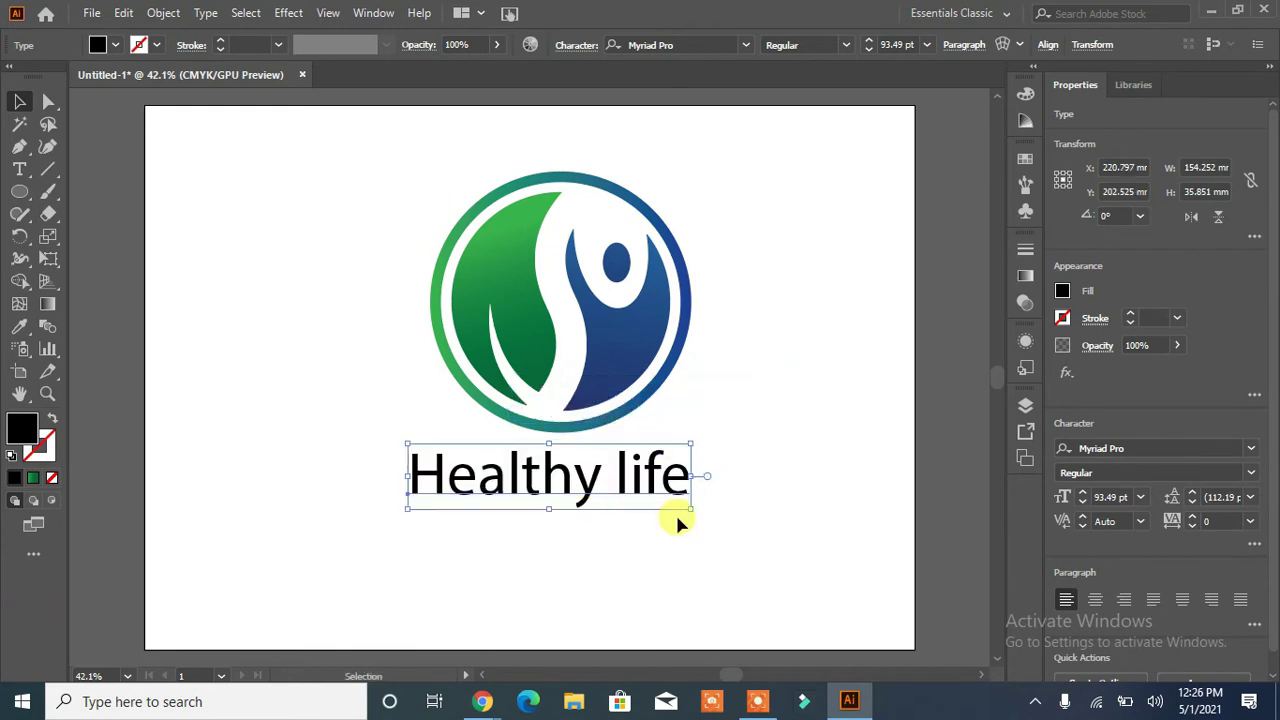
mouse_move(693, 511)
left_mouse_down()
mouse_move(851, 546)
mouse_move(637, 499)
mouse_move(636, 511)
left_mouse_up()
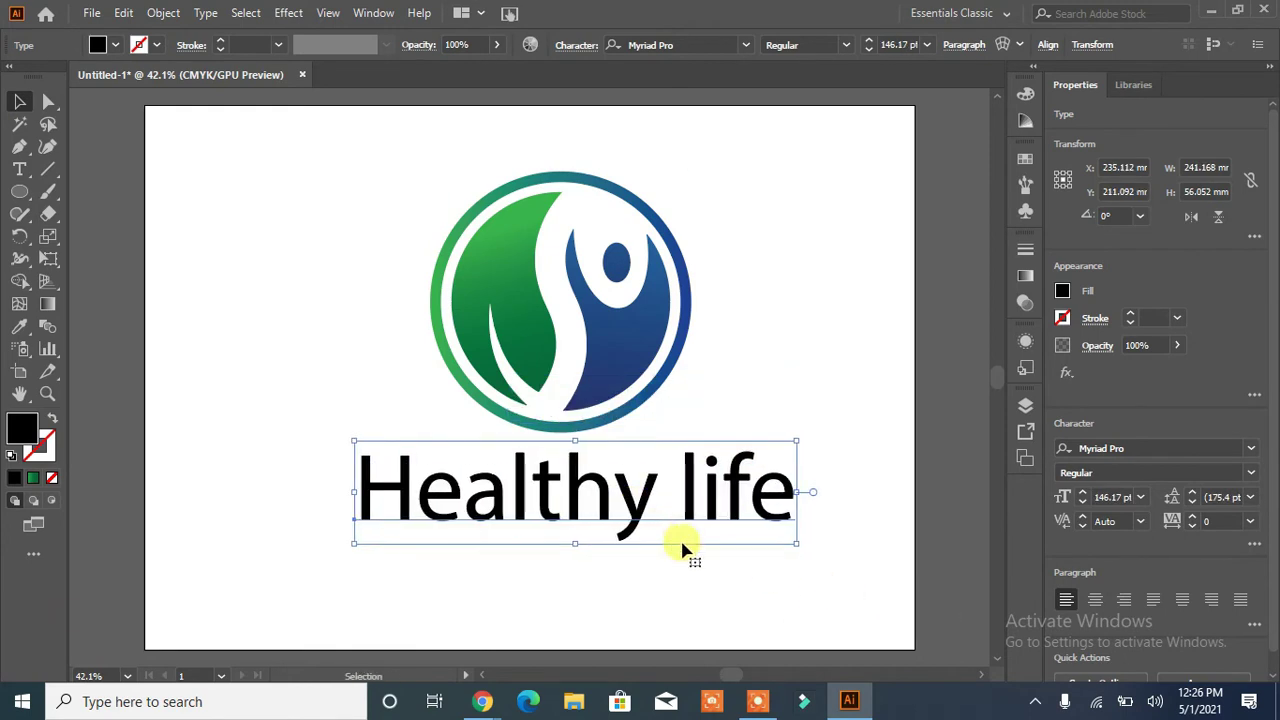
left_click(1251, 449)
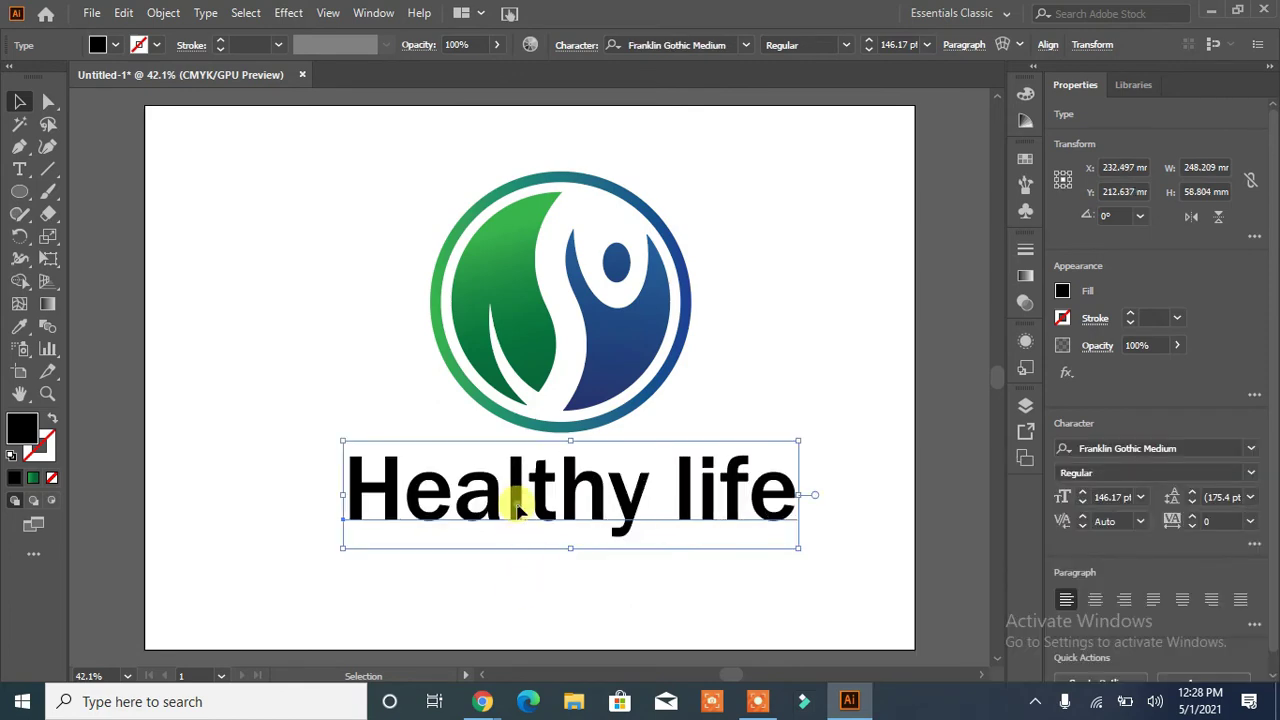
- Convert the "Healthy life" text to outlines and fill it with the ring's green-to-blue gradient
right_click(517, 510)
left_click(560, 251)
left_click(19, 326)
left_click(440, 260)
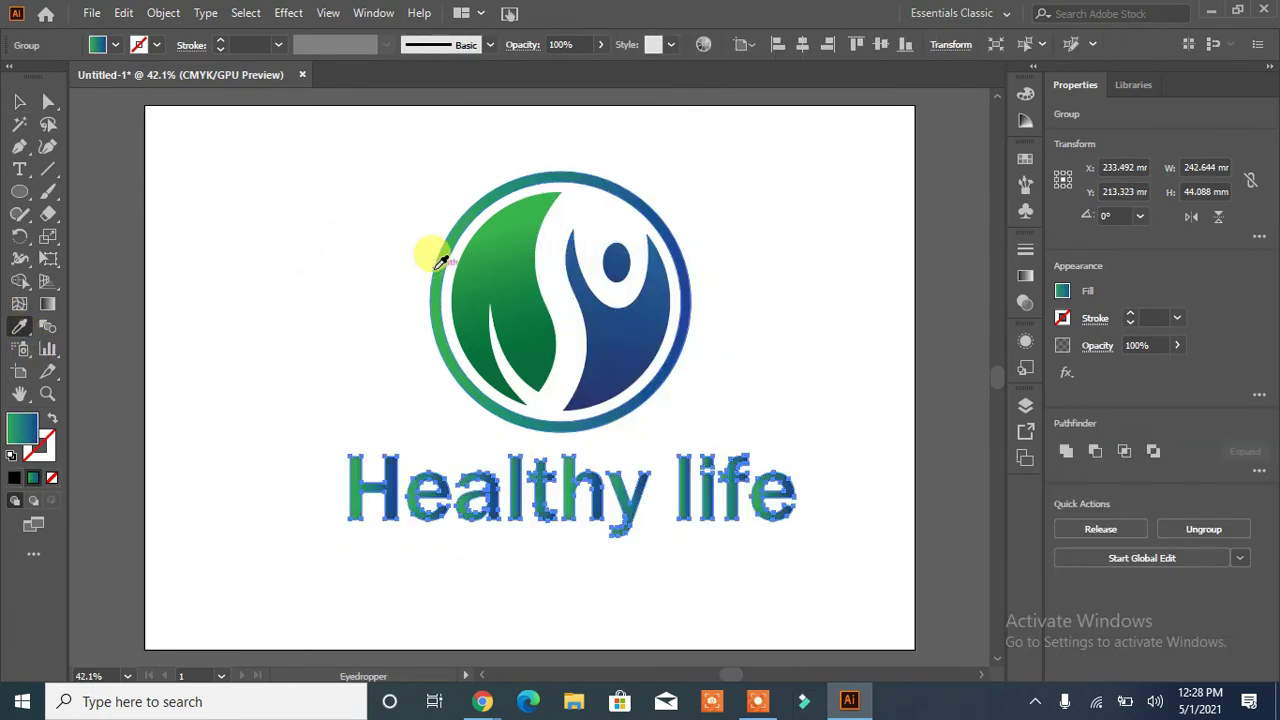
left_click(19, 101)
left_click(165, 274)
- Shift the "Healthy life" lettering slightly right and nudge it up toward the ring
left_click_drag(543, 516, 554, 516)
left_click(583, 588)
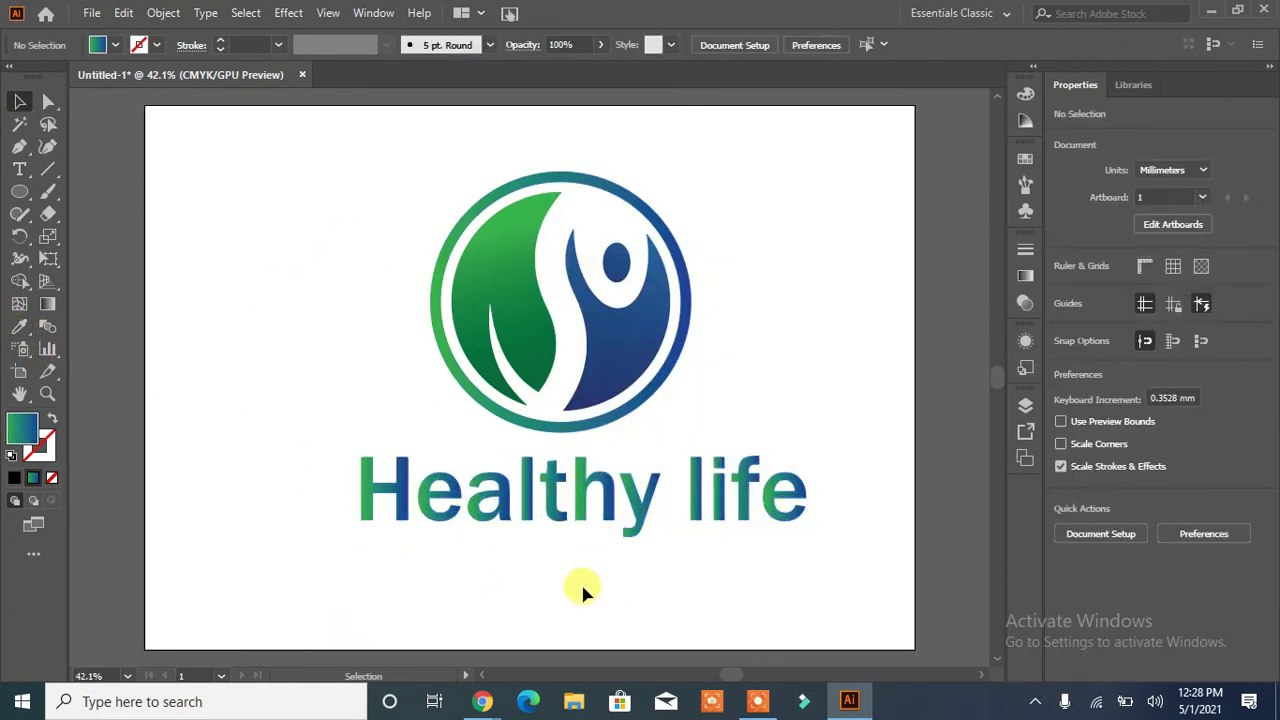
left_click(580, 506)
key("Up")
key("Up")
key("Up")
key("Up")
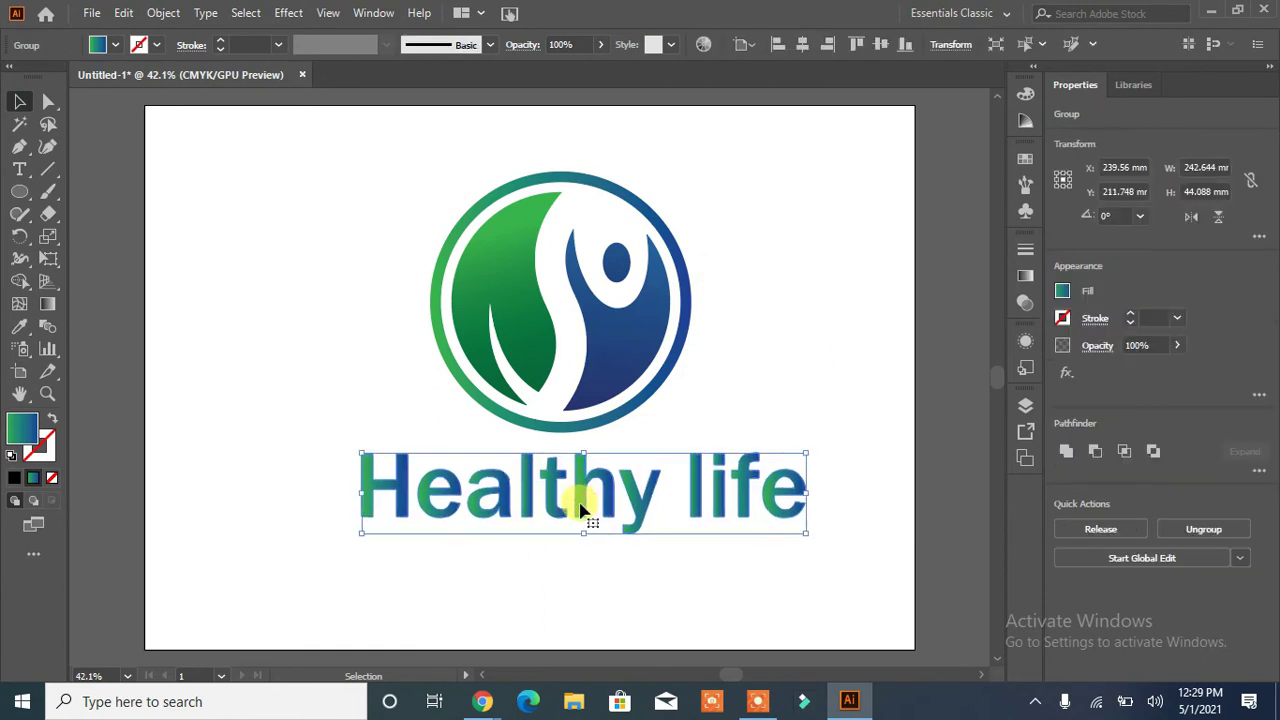
left_click(589, 585)
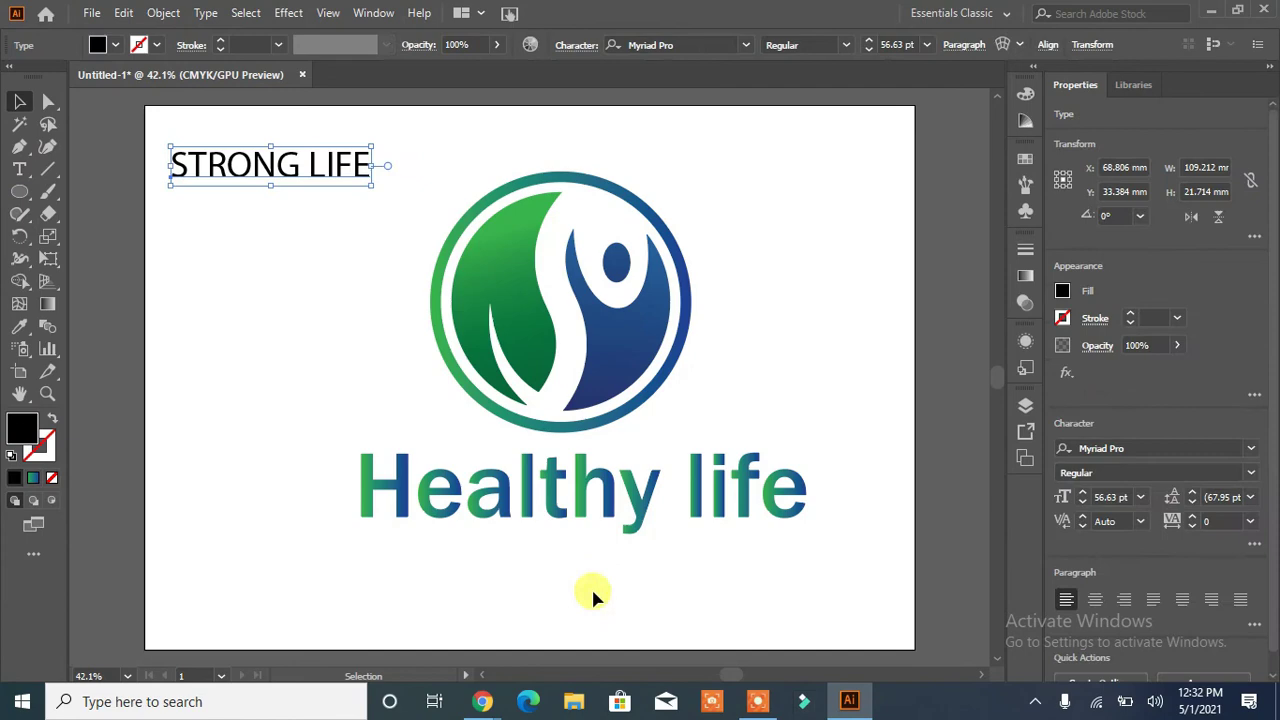
- Move the "STRONG LIFE" text below the "Healthy life" lettering and reduce its size to 34 pt
mouse_move(256, 166)
left_mouse_down()
mouse_move(440, 548)
mouse_move(574, 556)
left_mouse_up()
left_click(1083, 503)
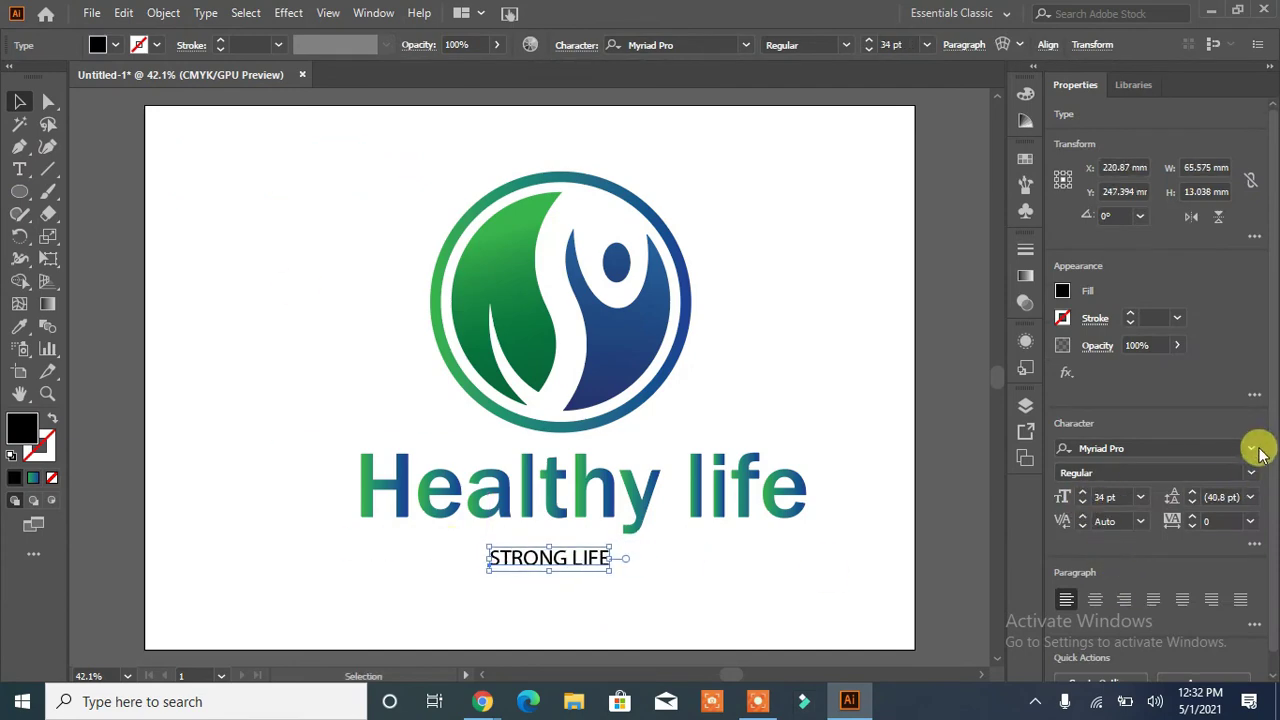
- Set the "STRONG LIFE" text in the Segoe UI Emoji font and close the glyph overview
left_click(1251, 448)
scroll(1185, 590, "down", 1)
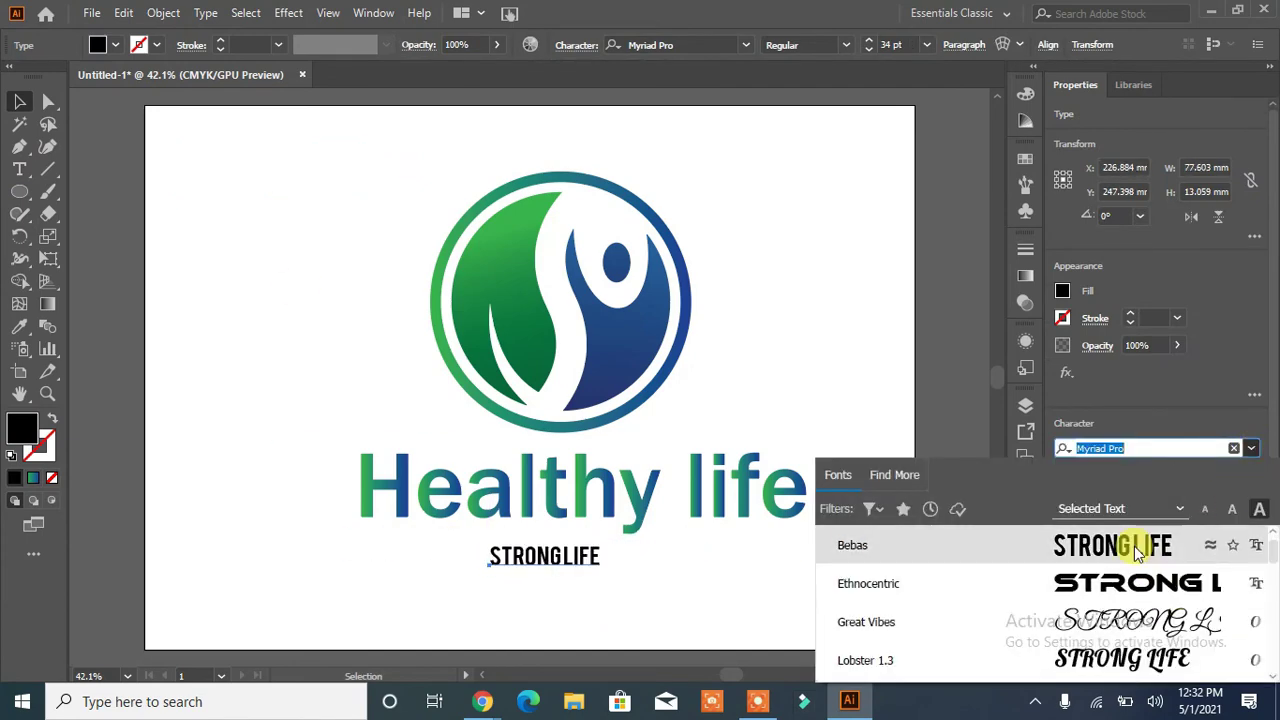
scroll(1100, 594, "down", 4)
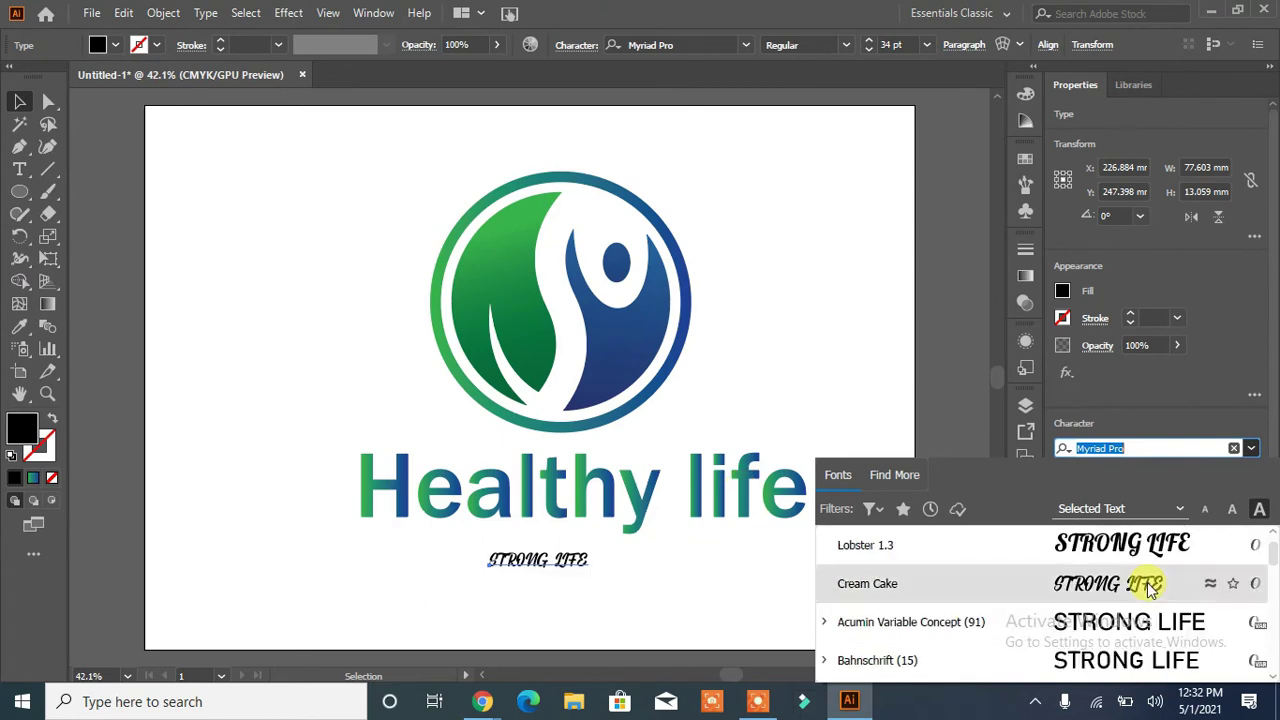
left_click(1138, 590)
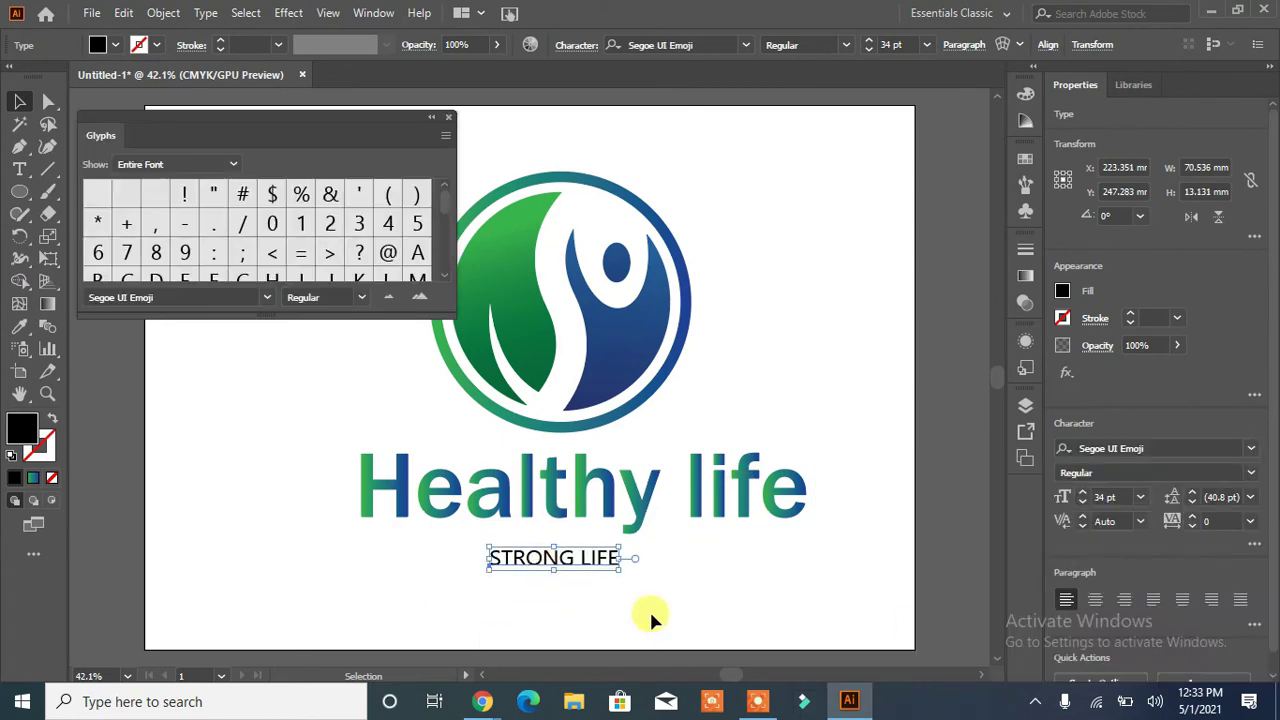
left_click(650, 615)
left_click(450, 118)
- Enlarge the "STRONG LIFE" text to 41 pt and shift it slightly up and left beneath "Healthy life"
left_click(556, 558)
scroll(1081, 495, "up", 7)
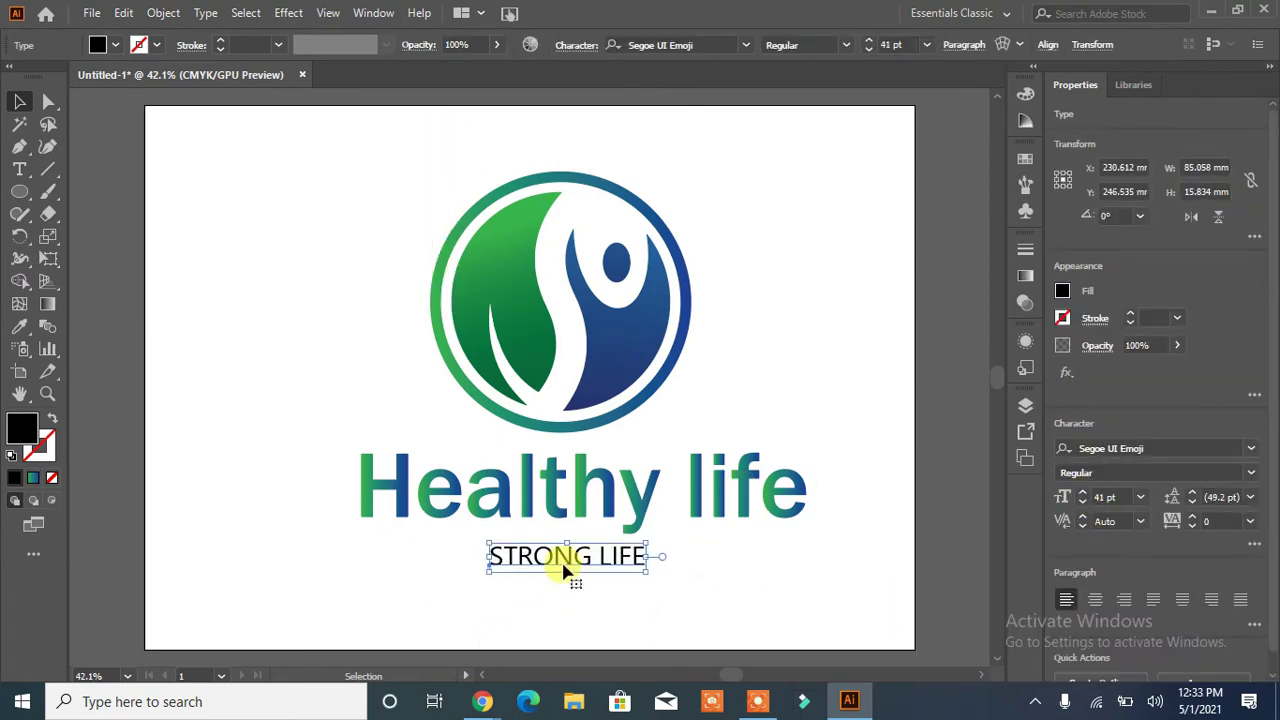
left_click_drag(563, 568, 553, 562)
left_click(632, 606)
- Change the "STRONG LIFE" text to the Franklin Gothic Medium font
left_click(600, 551)
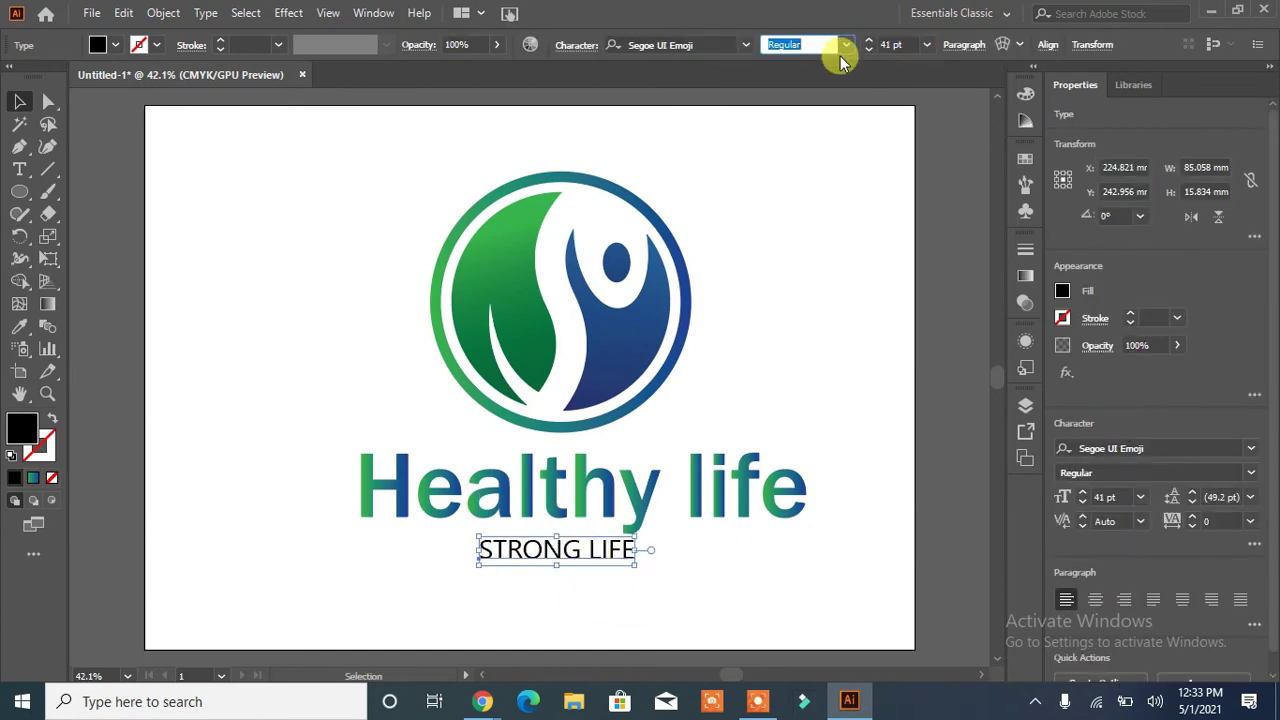
left_click(744, 44)
left_click(898, 181)
left_click_drag(528, 560, 546, 560)
left_click(660, 593)
- Draw a thin black horizontal rectangle to the right of "STRONG LIFE" and place a matching copy on the text's left side
left_click_drag(19, 191, 75, 189)
left_click_drag(359, 546, 763, 543)
key("v")
left_click(491, 643)
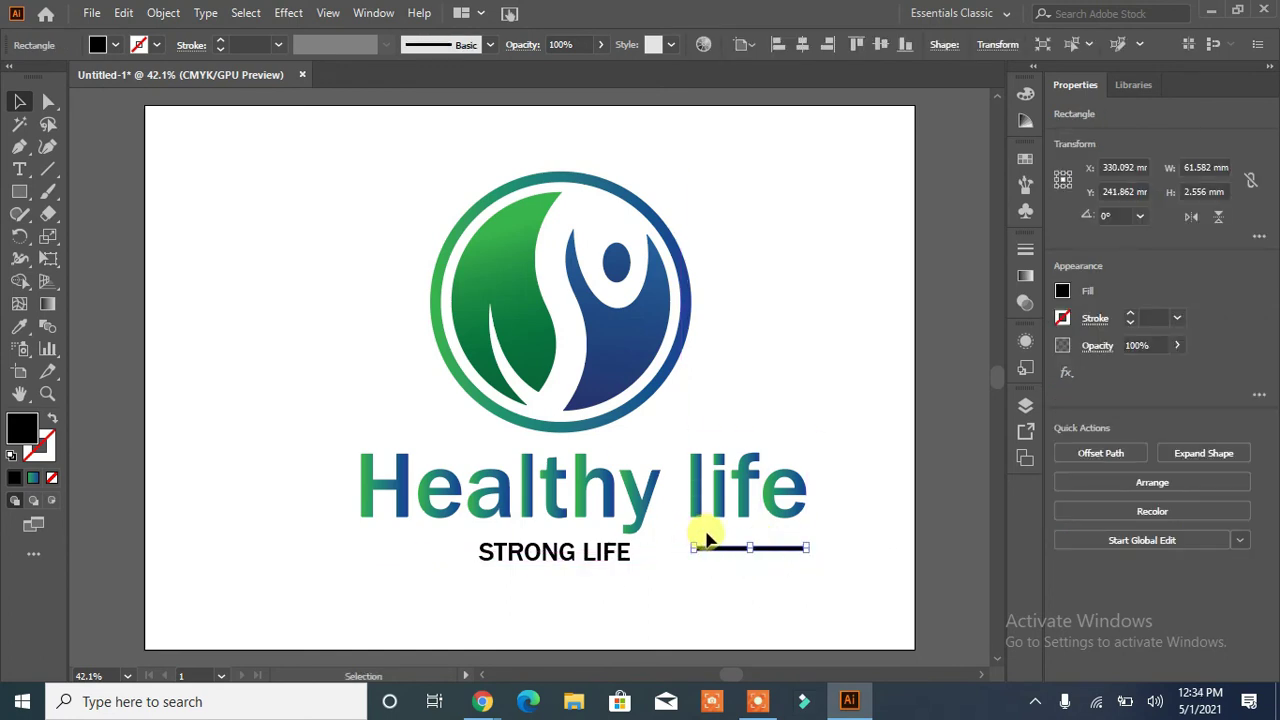
left_click_drag(694, 547, 417, 557)
- Align the two thin bars by their vertical centers, group them, and move the group back level with "STRONG LIFE"
left_click(771, 549, "shift")
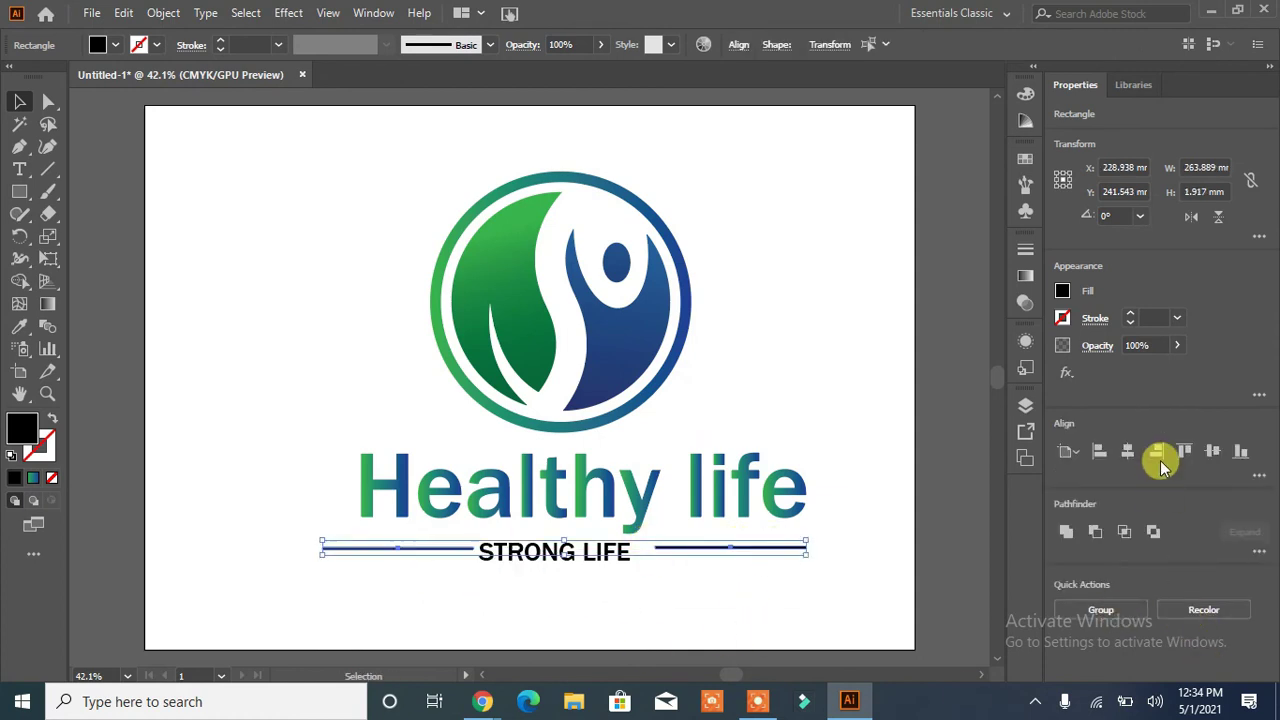
left_click(1214, 453)
left_click(1100, 610)
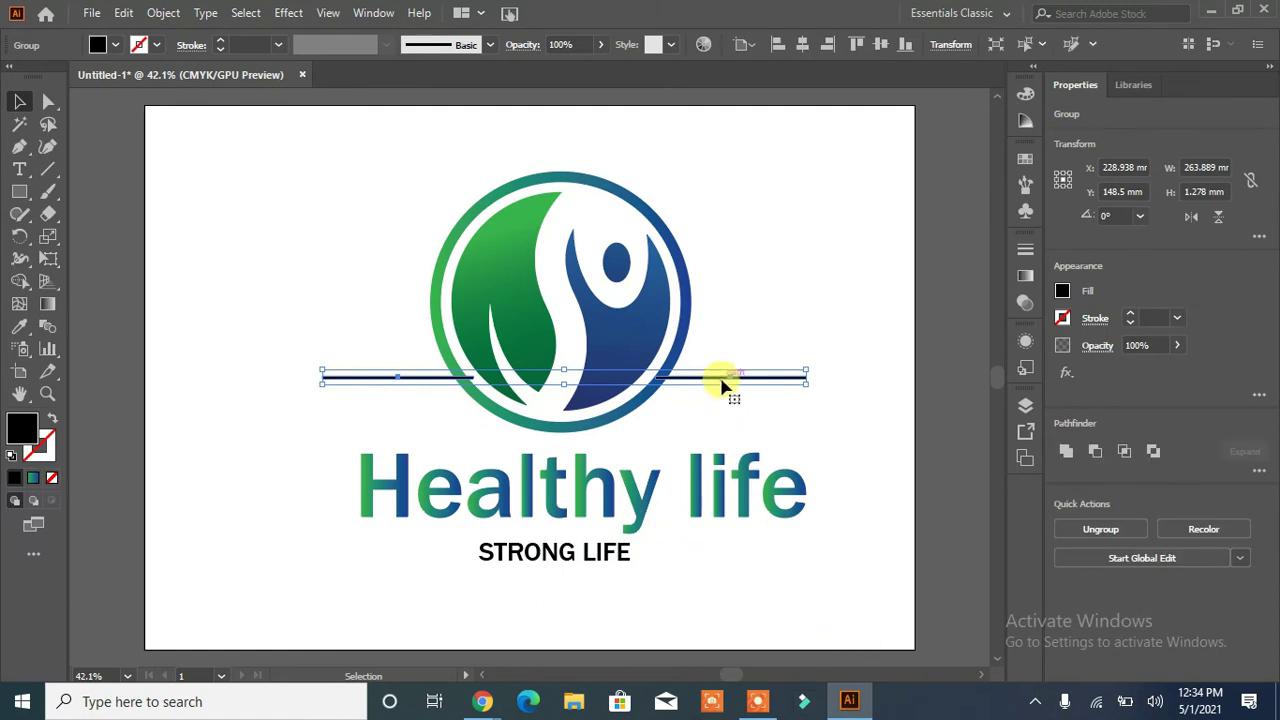
left_click_drag(720, 380, 727, 546)
- Resize the grouped bars to about 242 mm wide so they span the width of the "Healthy life" lettering
left_click_drag(810, 548, 776, 548)
left_click_drag(370, 550, 388, 553)
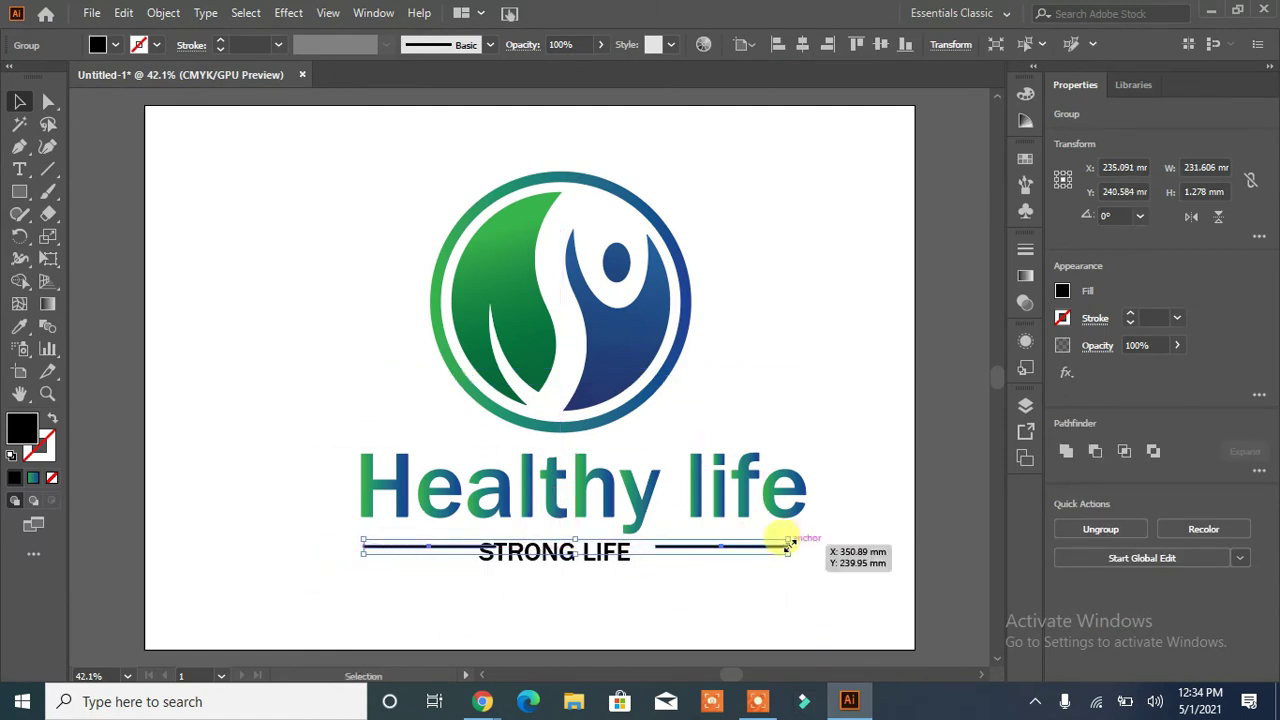
left_click_drag(789, 546, 806, 546)
left_click(737, 605)
- Position "STRONG LIFE" midway between the bars, align both by vertical center, and place them together beneath "Healthy life"
left_click(573, 557)
left_click_drag(573, 557, 601, 550)
left_click(488, 550, "shift")
left_click(1212, 451)
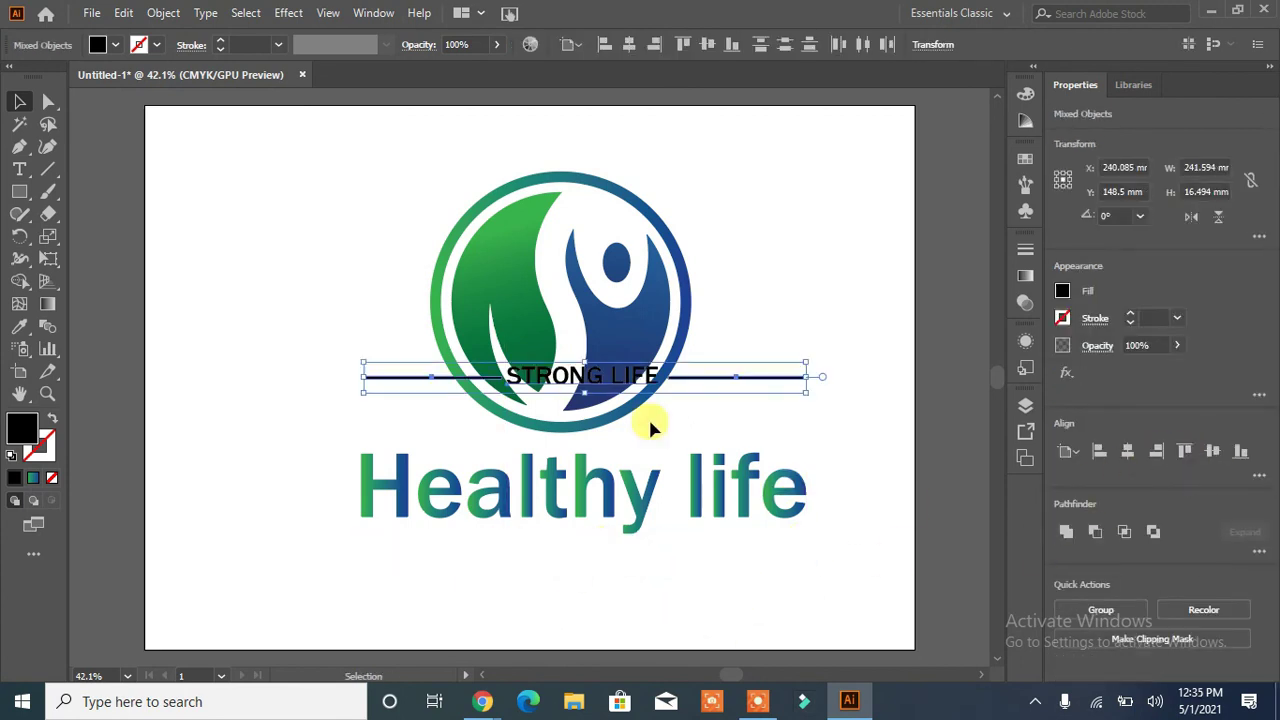
left_click_drag(576, 378, 573, 556)
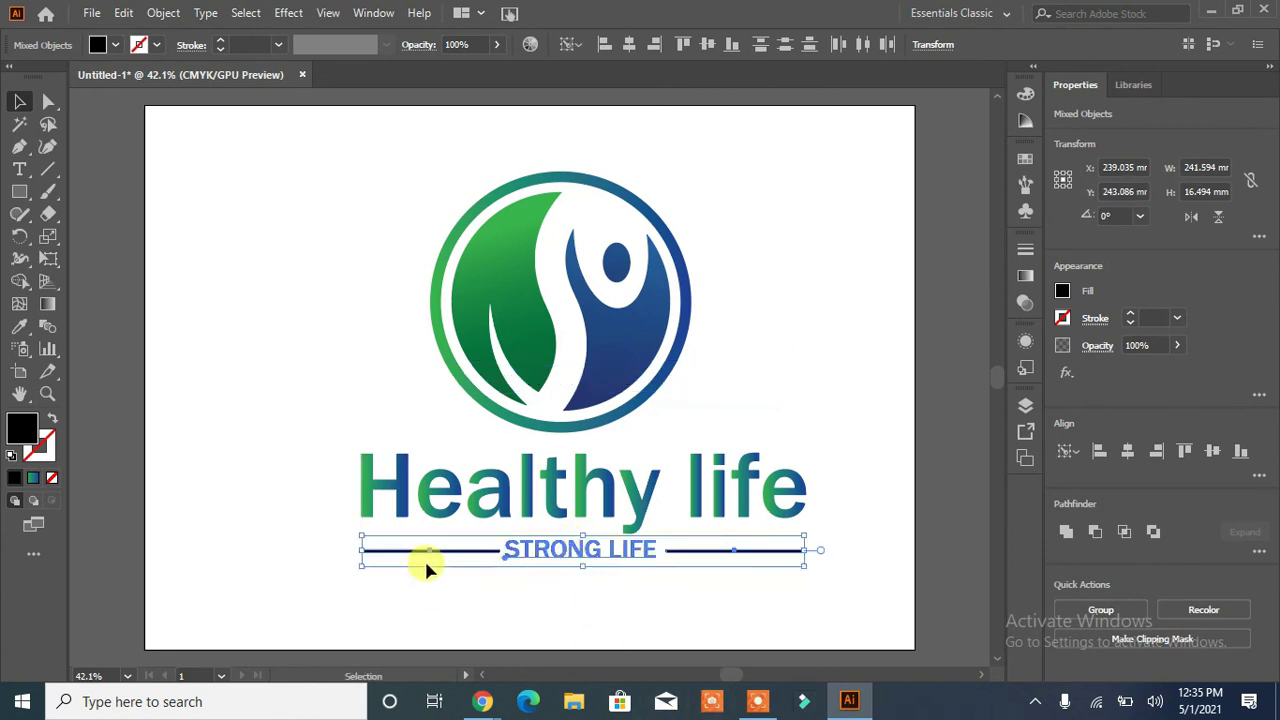
left_click(279, 540)
- Fill the two thin bars with the leaf's green gradient, sampled with the Eyedropper
left_click(386, 552)
left_click(19, 327)
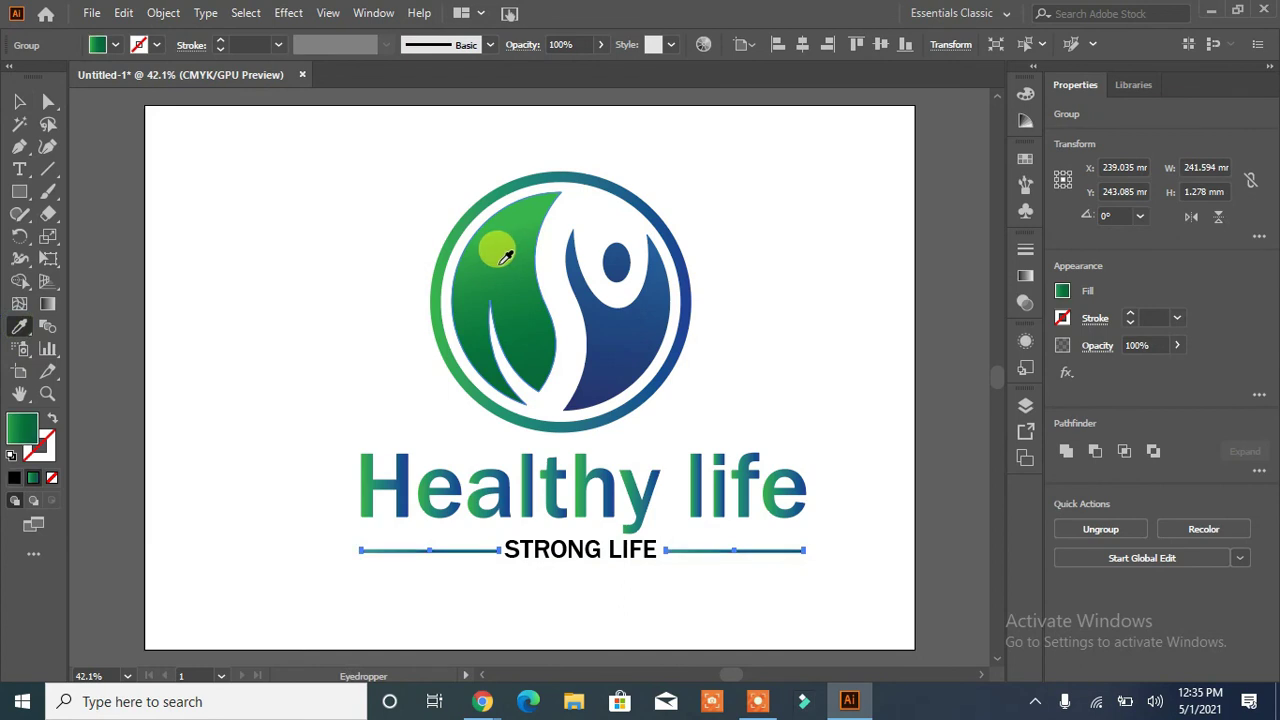
left_click(20, 102)
left_click(191, 337)
- Try to fill the "STRONG LIFE" text with the human figure's blue gradient using the Eyedropper
left_click(640, 551)
left_click(19, 326)
left_click(626, 336)
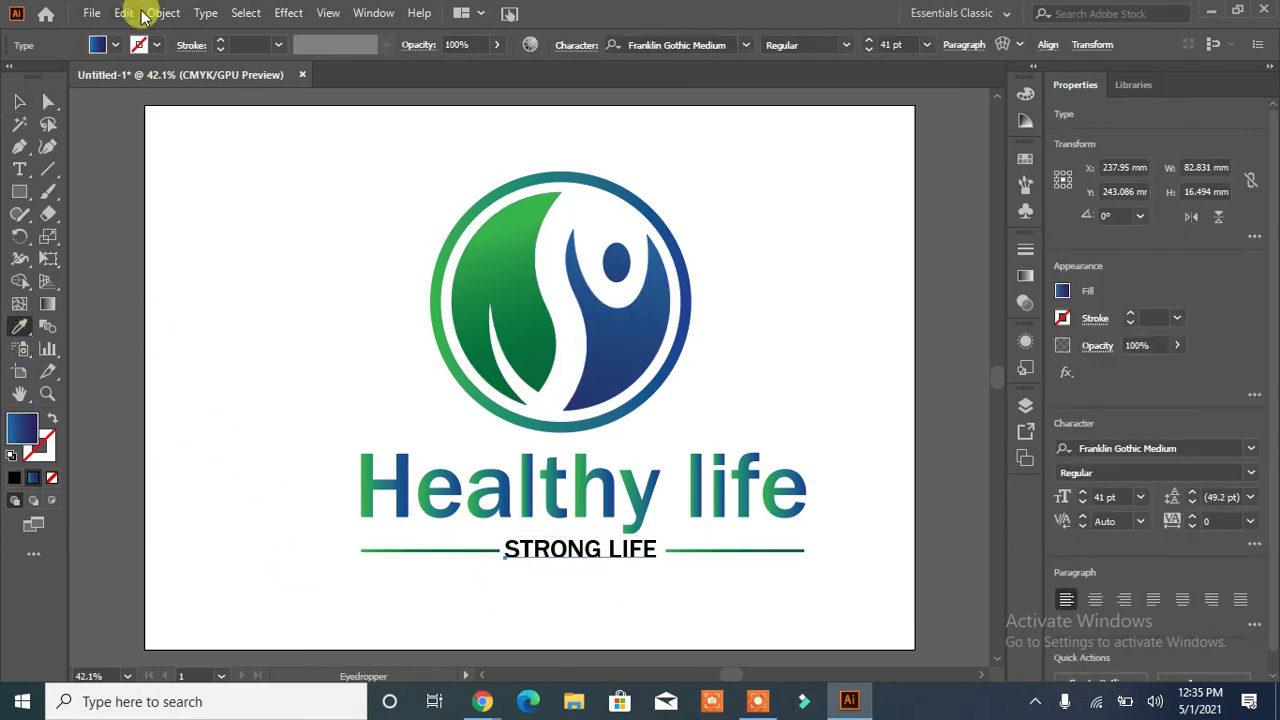
- Fill the "STRONG LIFE" text with a solid dark blue swatch
left_click(115, 44)
left_click(147, 86)
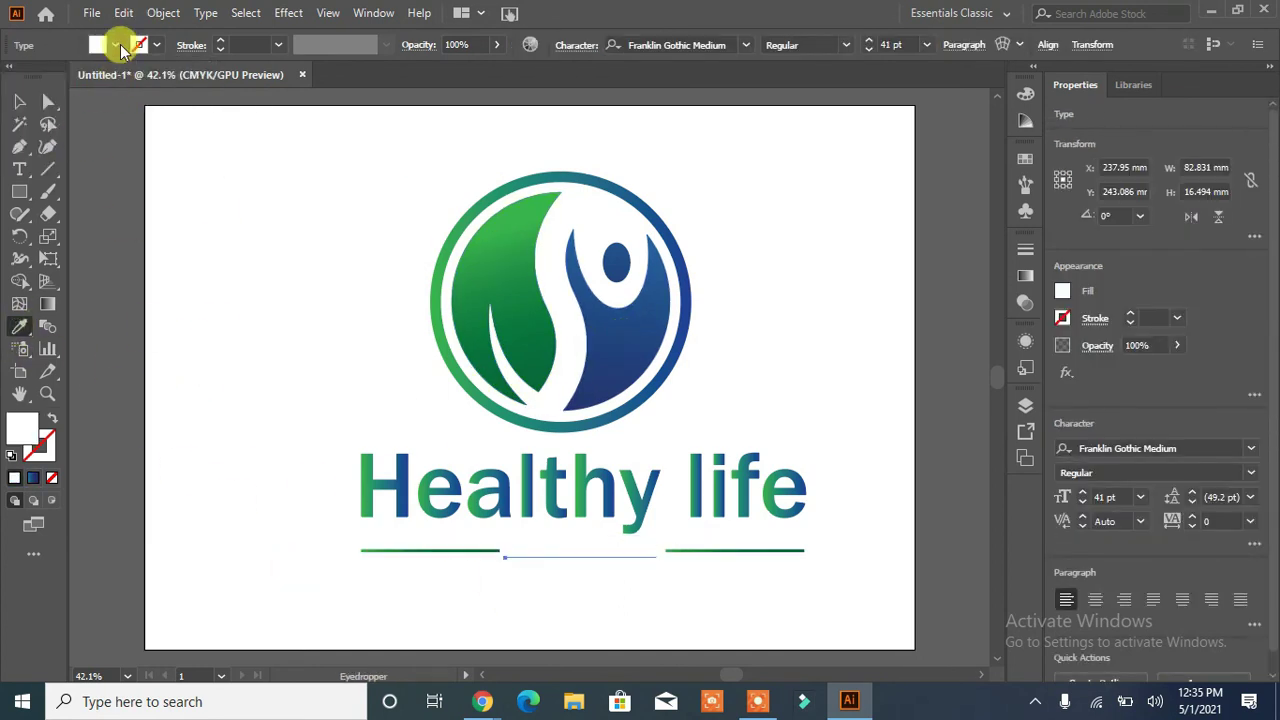
left_click(118, 45)
left_click(154, 90)
left_click(99, 273)
left_click(19, 101)
left_click(502, 586)
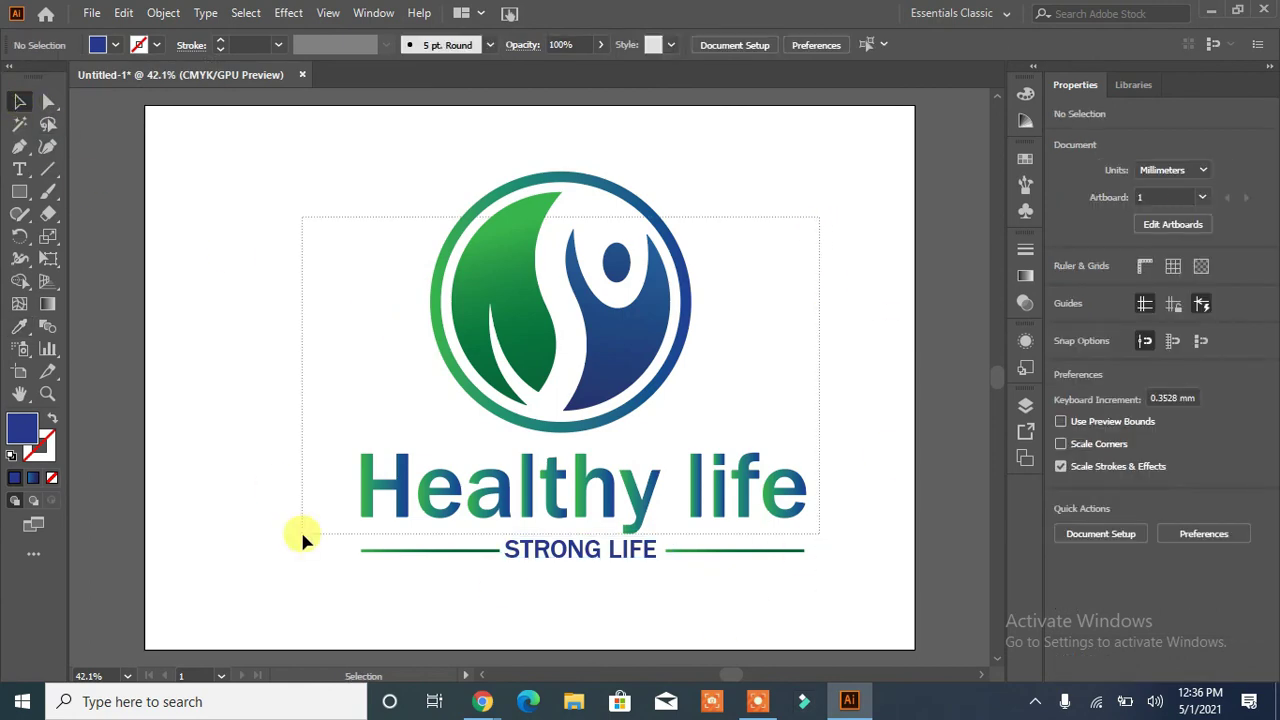
- Select the whole logo with its captions and bars and center everything horizontally on the artboard
left_click_drag(302, 534, 300, 532)
left_click(737, 323)
left_click(652, 318)
left_click_drag(301, 590, 301, 590)
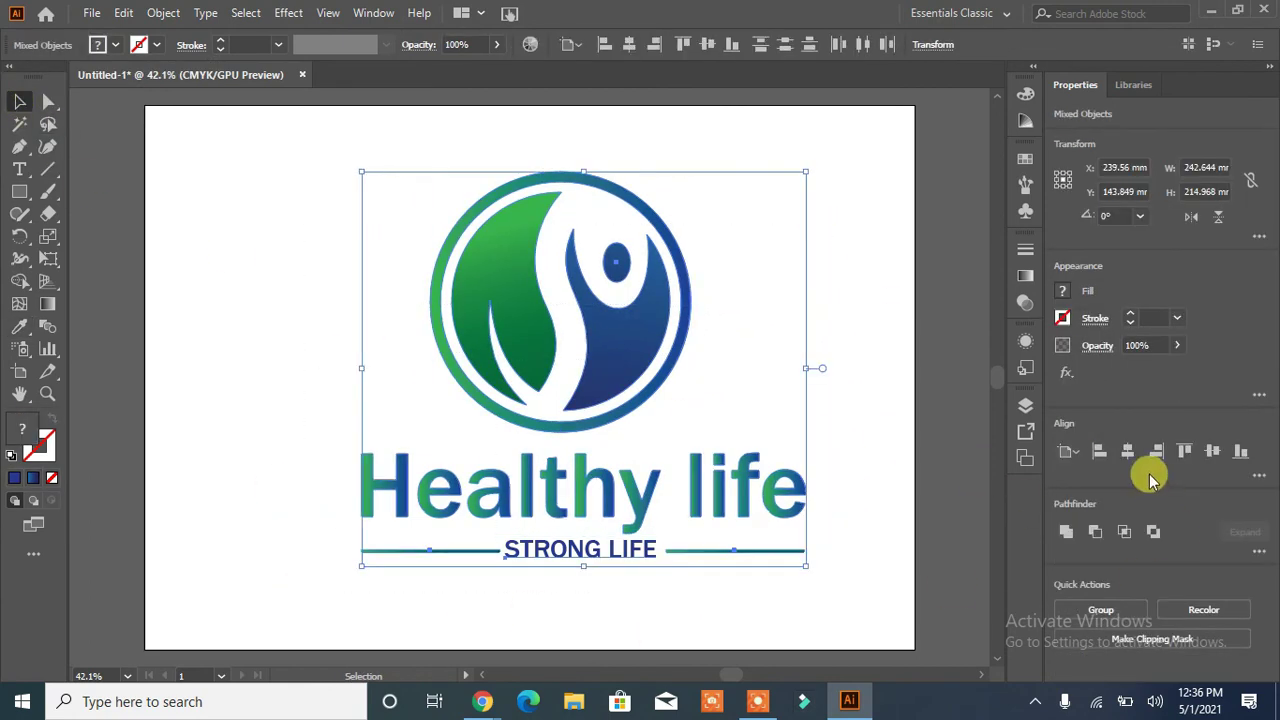
left_click(1127, 451)
left_click(863, 343)
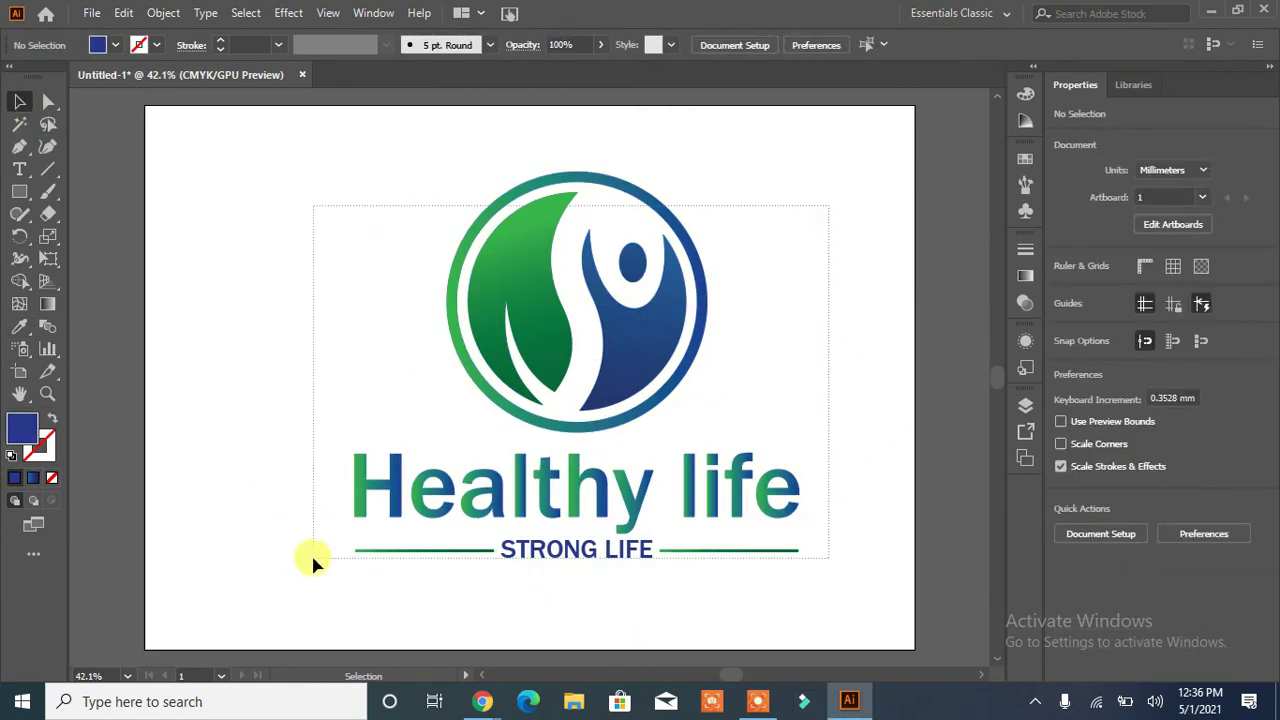